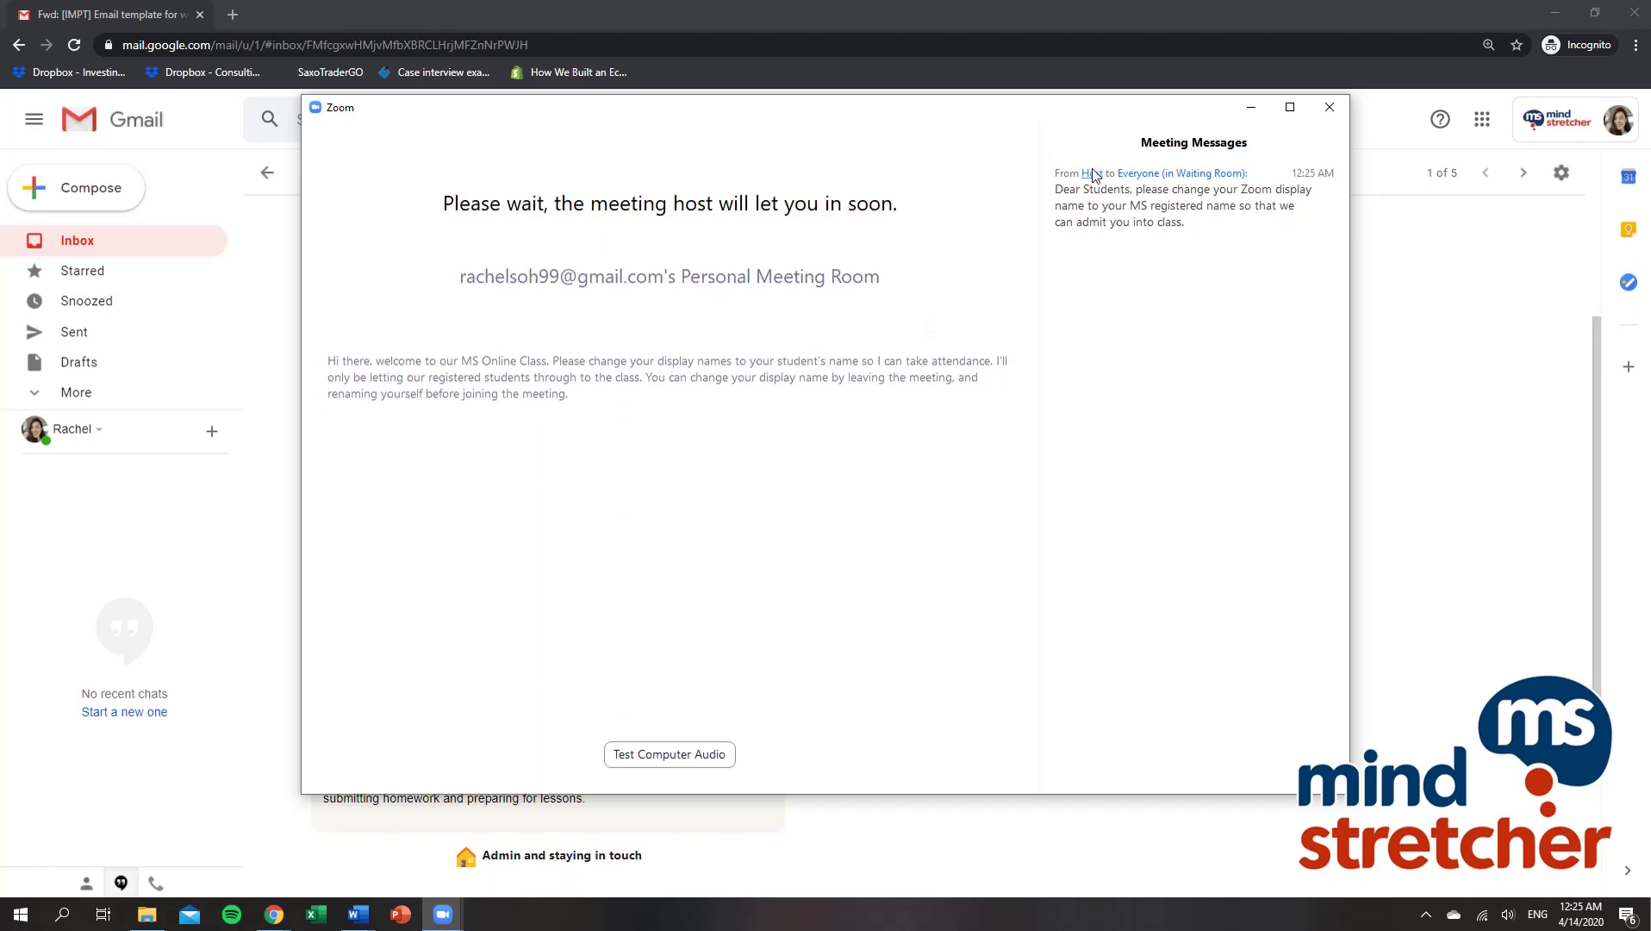
Step: Highlight the host's message asking participants to use their MS registered name
left_click_drag(1056, 189, 1311, 207)
left_click(1224, 226)
left_click_drag(1134, 206, 1238, 205)
left_click(1250, 227)
Step: Leave the waiting room, open the Join a Meeting form, and copy the class Zoom link
left_click(1329, 108)
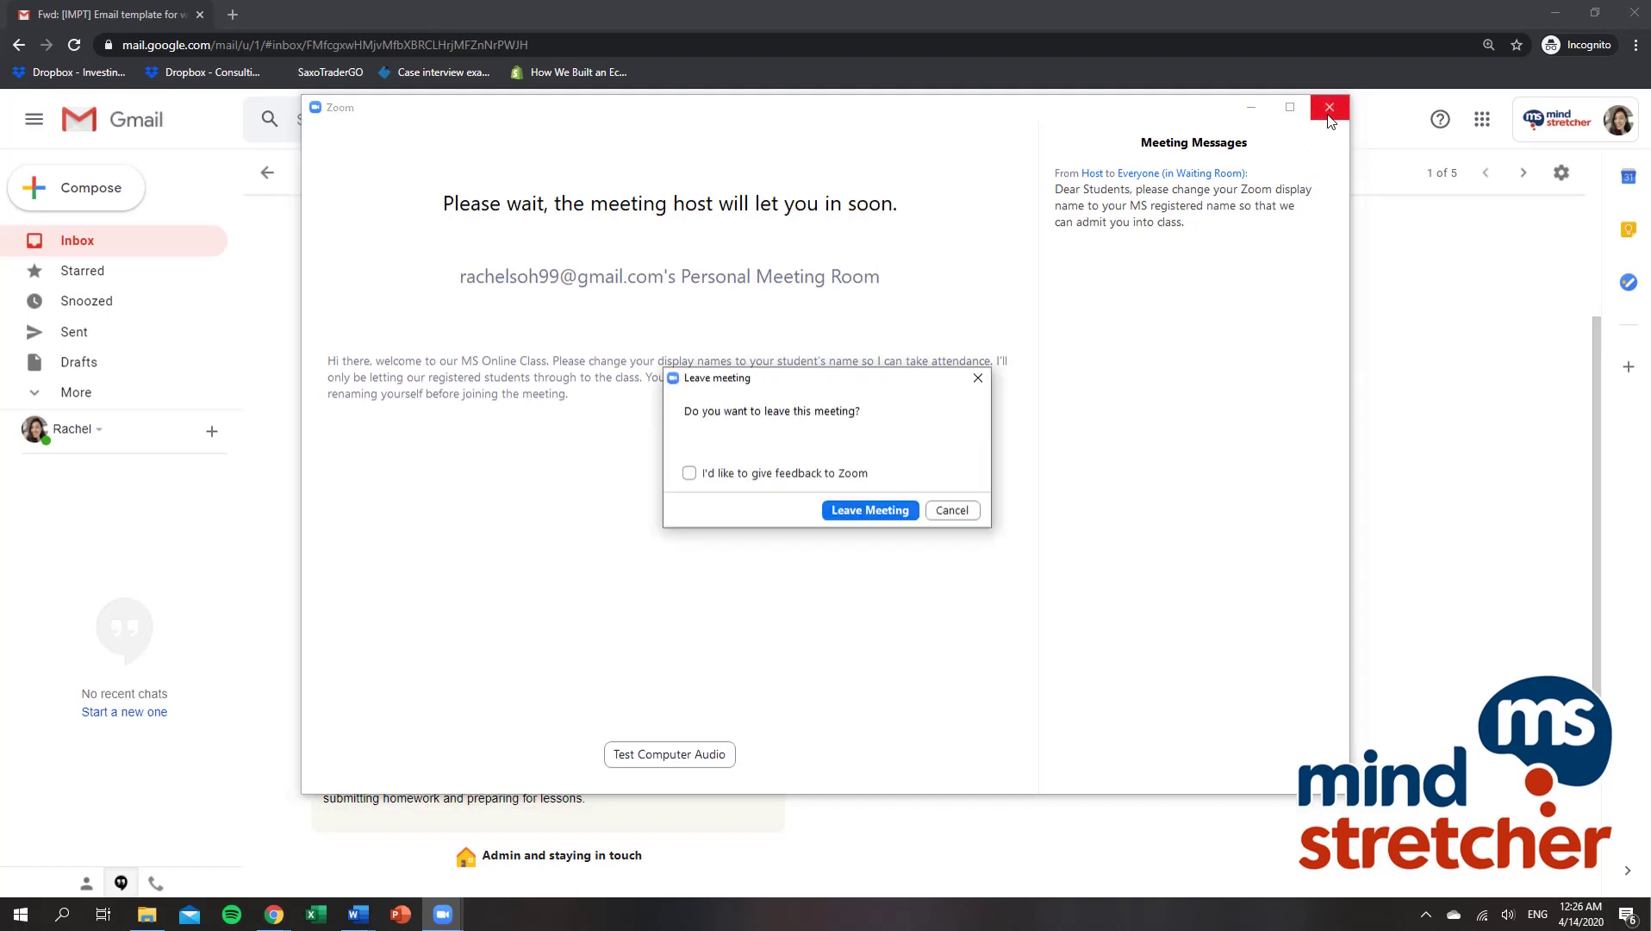
left_click(870, 510)
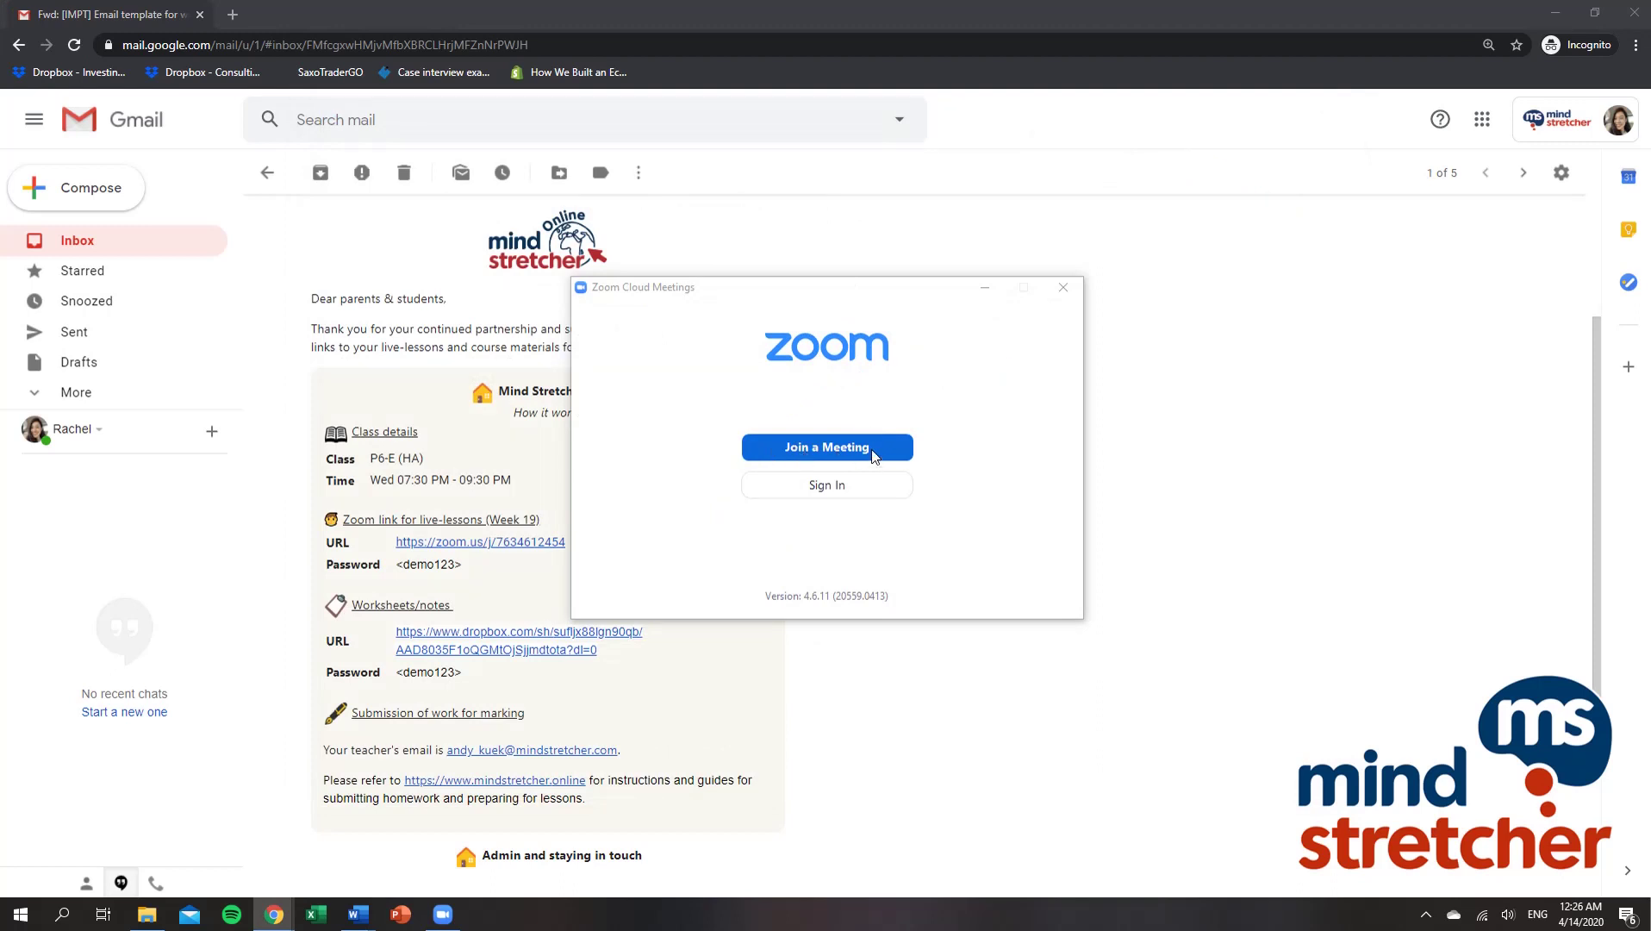
left_click(873, 449)
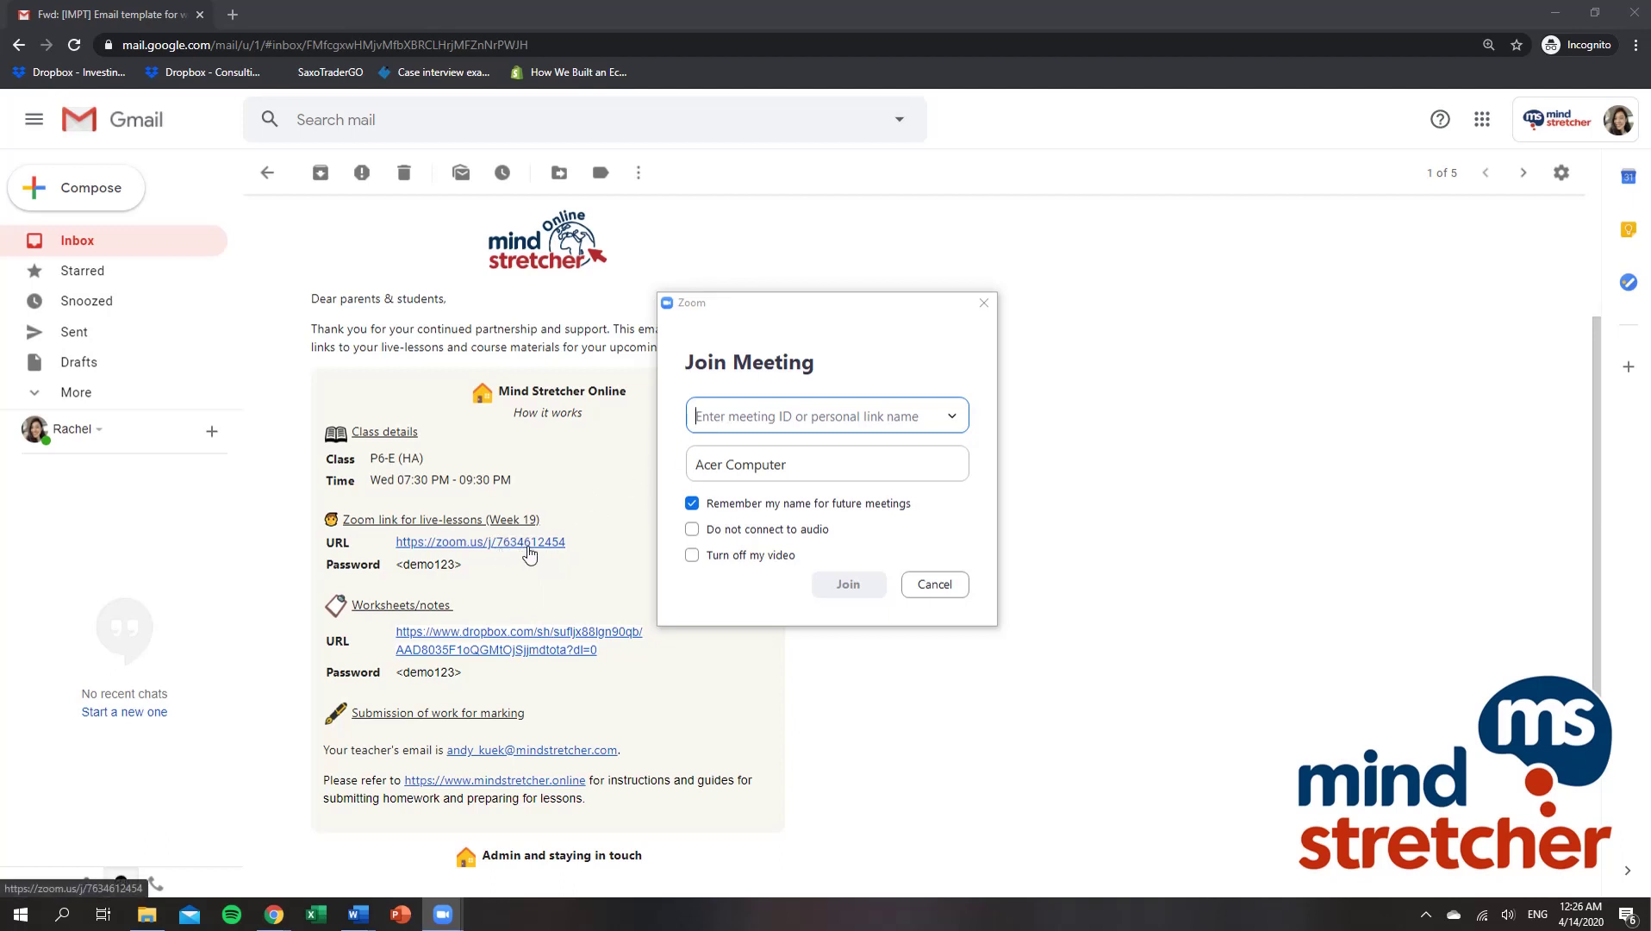
right_click(526, 543)
left_click(600, 653)
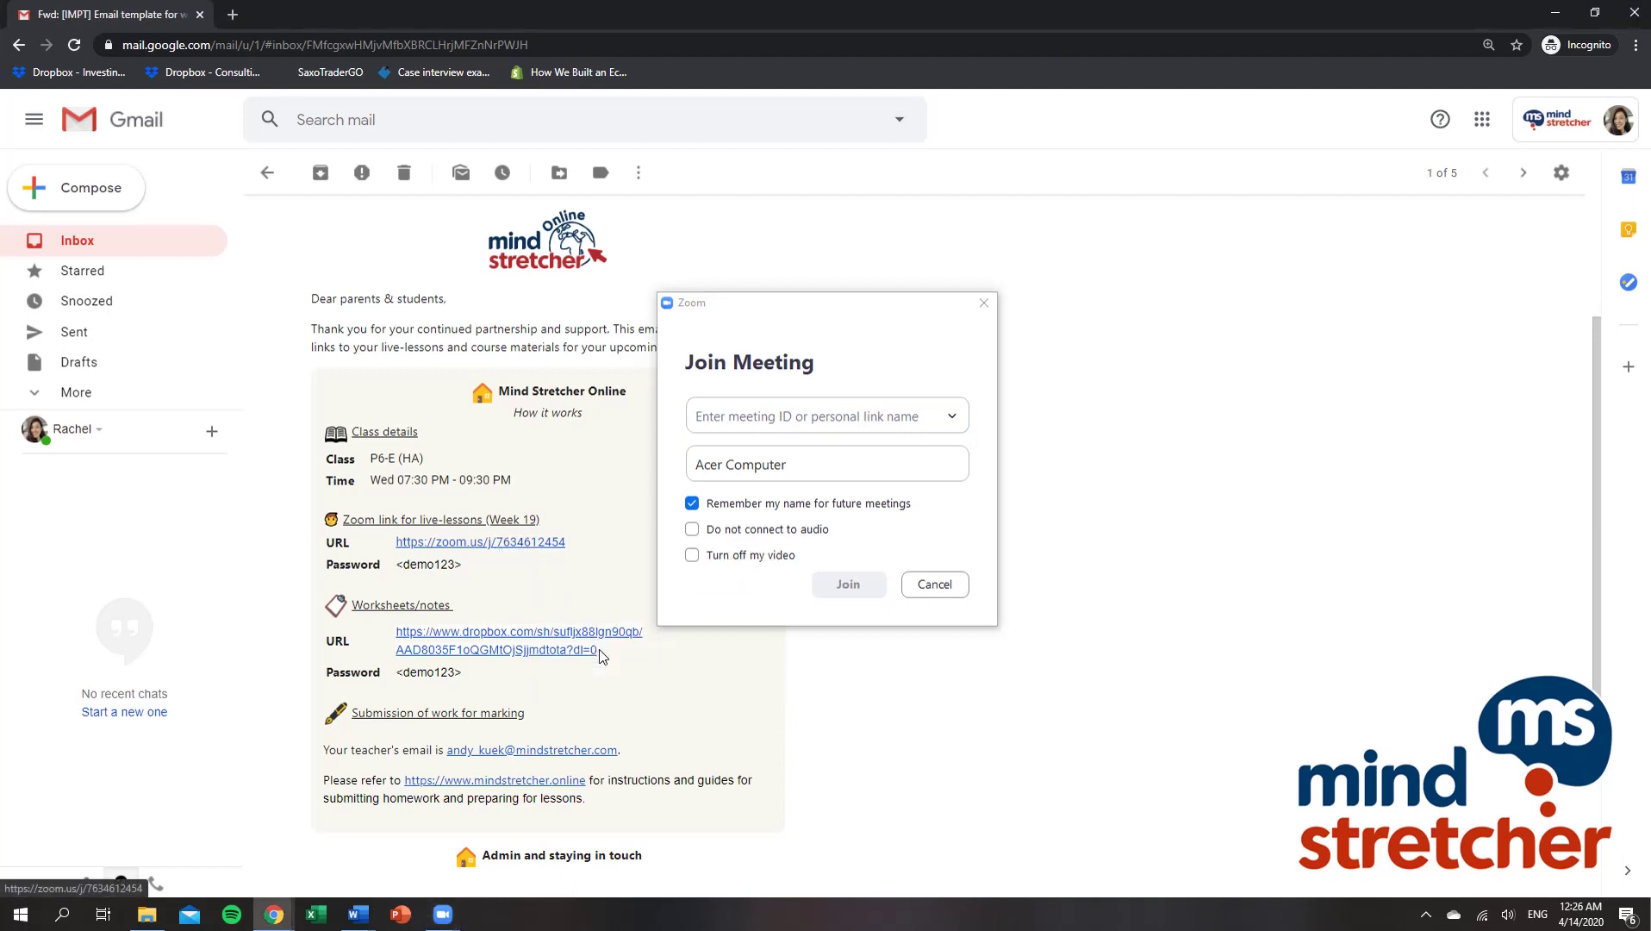
left_click(748, 421)
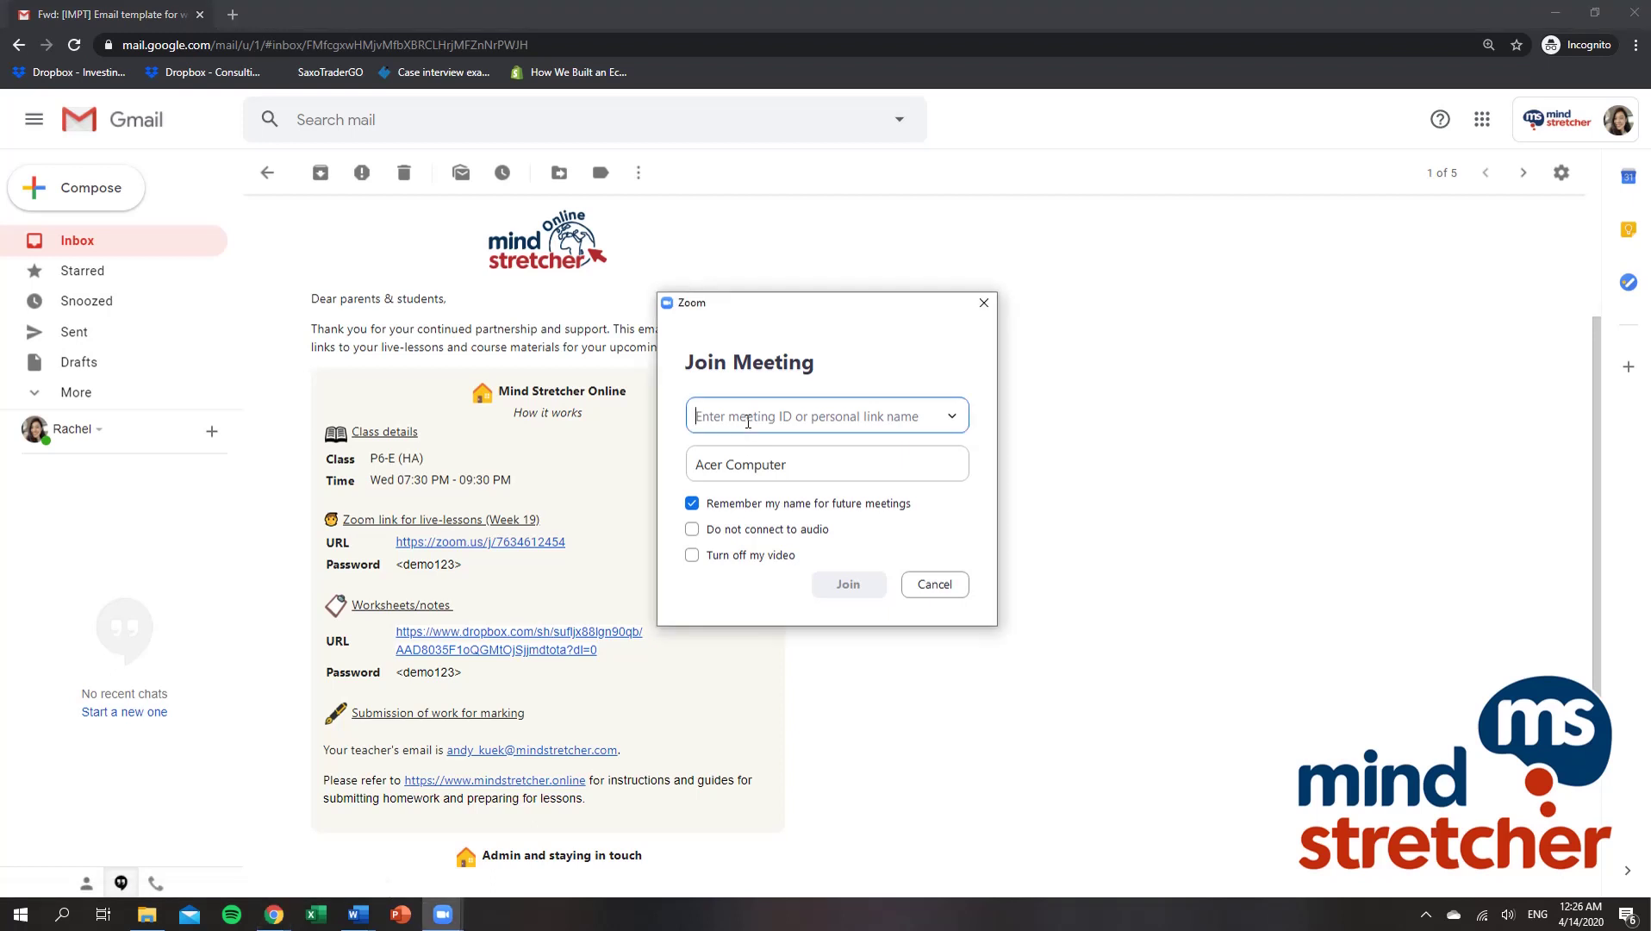
Step: Paste the meeting ID, replace 'Acer Computer' with the student's registered name, and join
key("ctrl+v")
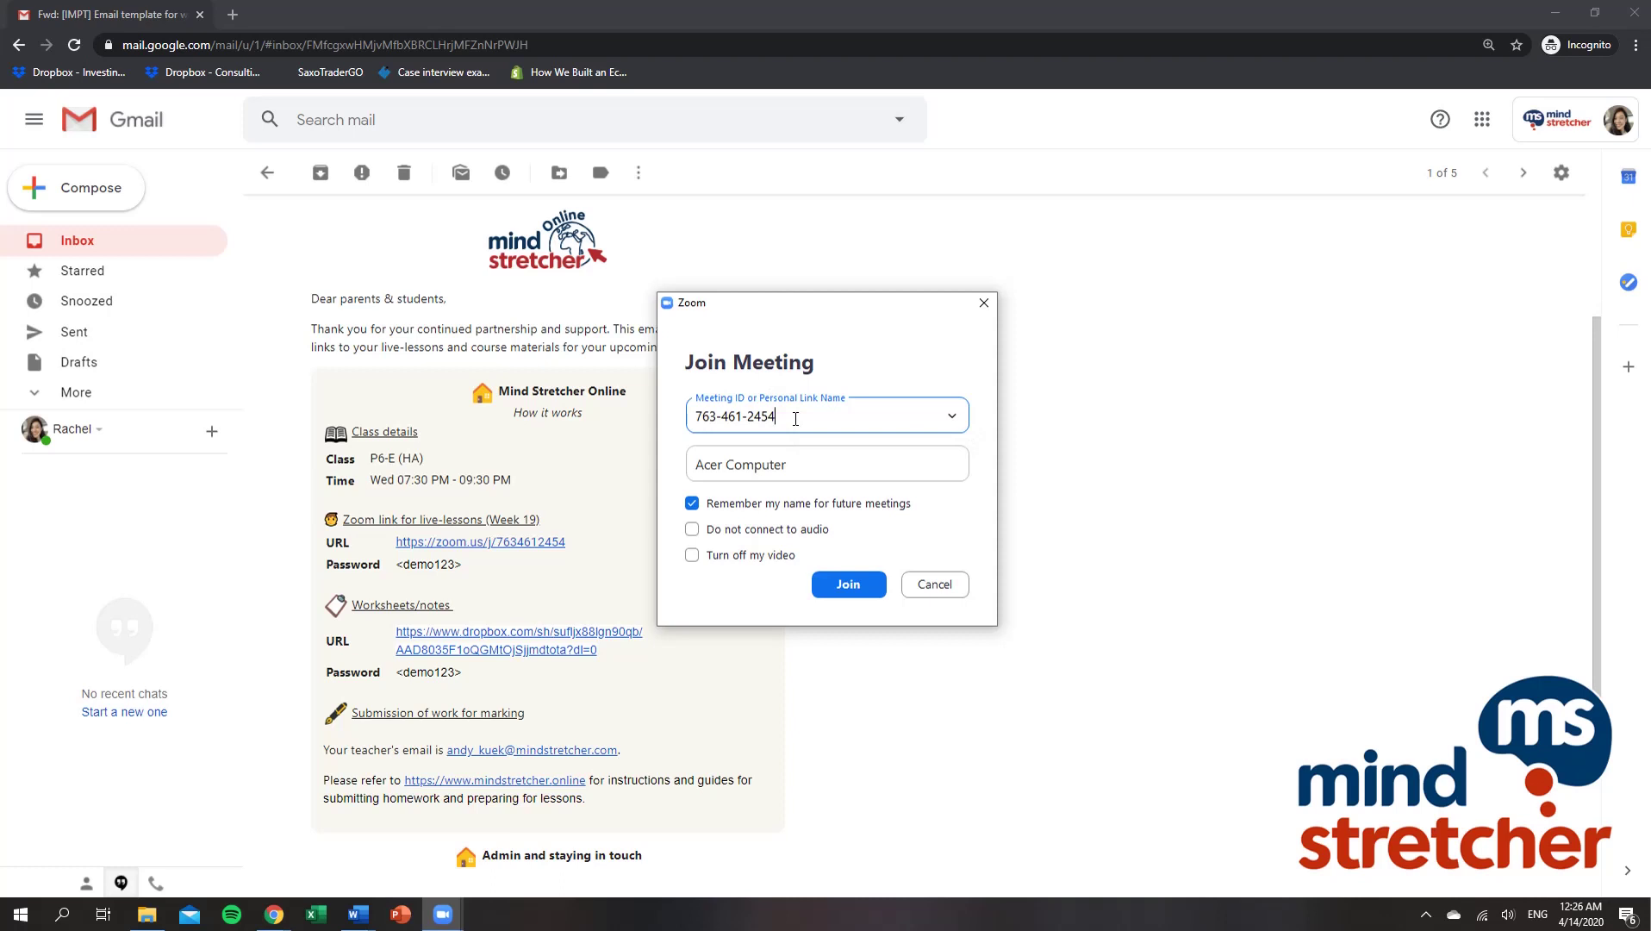
left_click(787, 471)
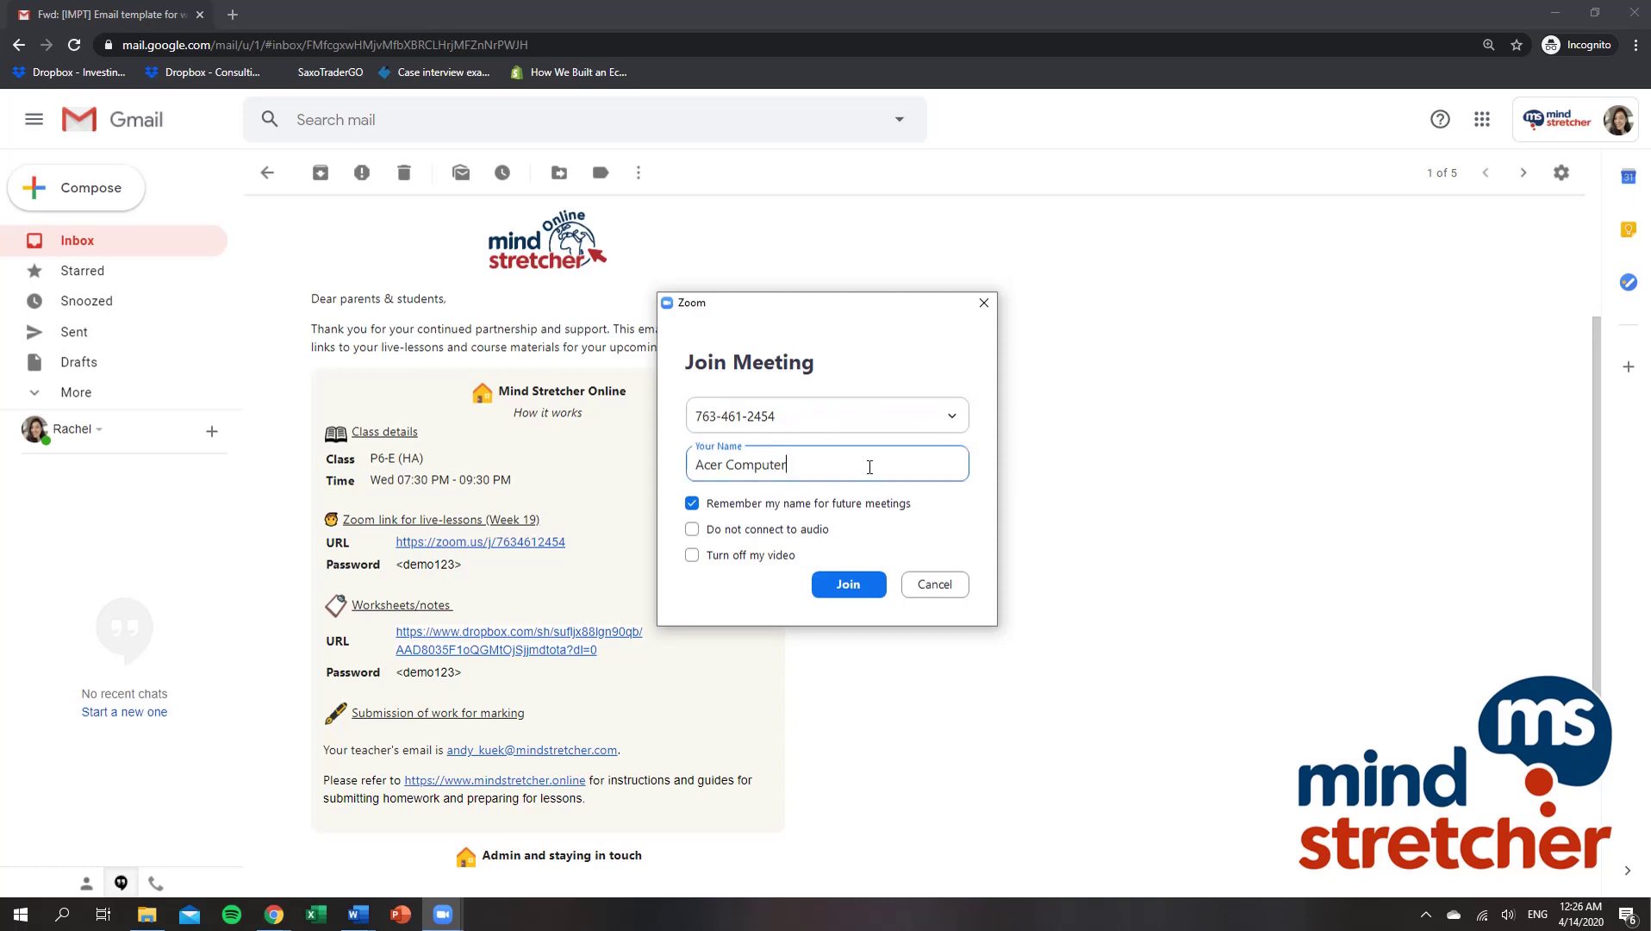
left_click_drag(817, 465, 685, 457)
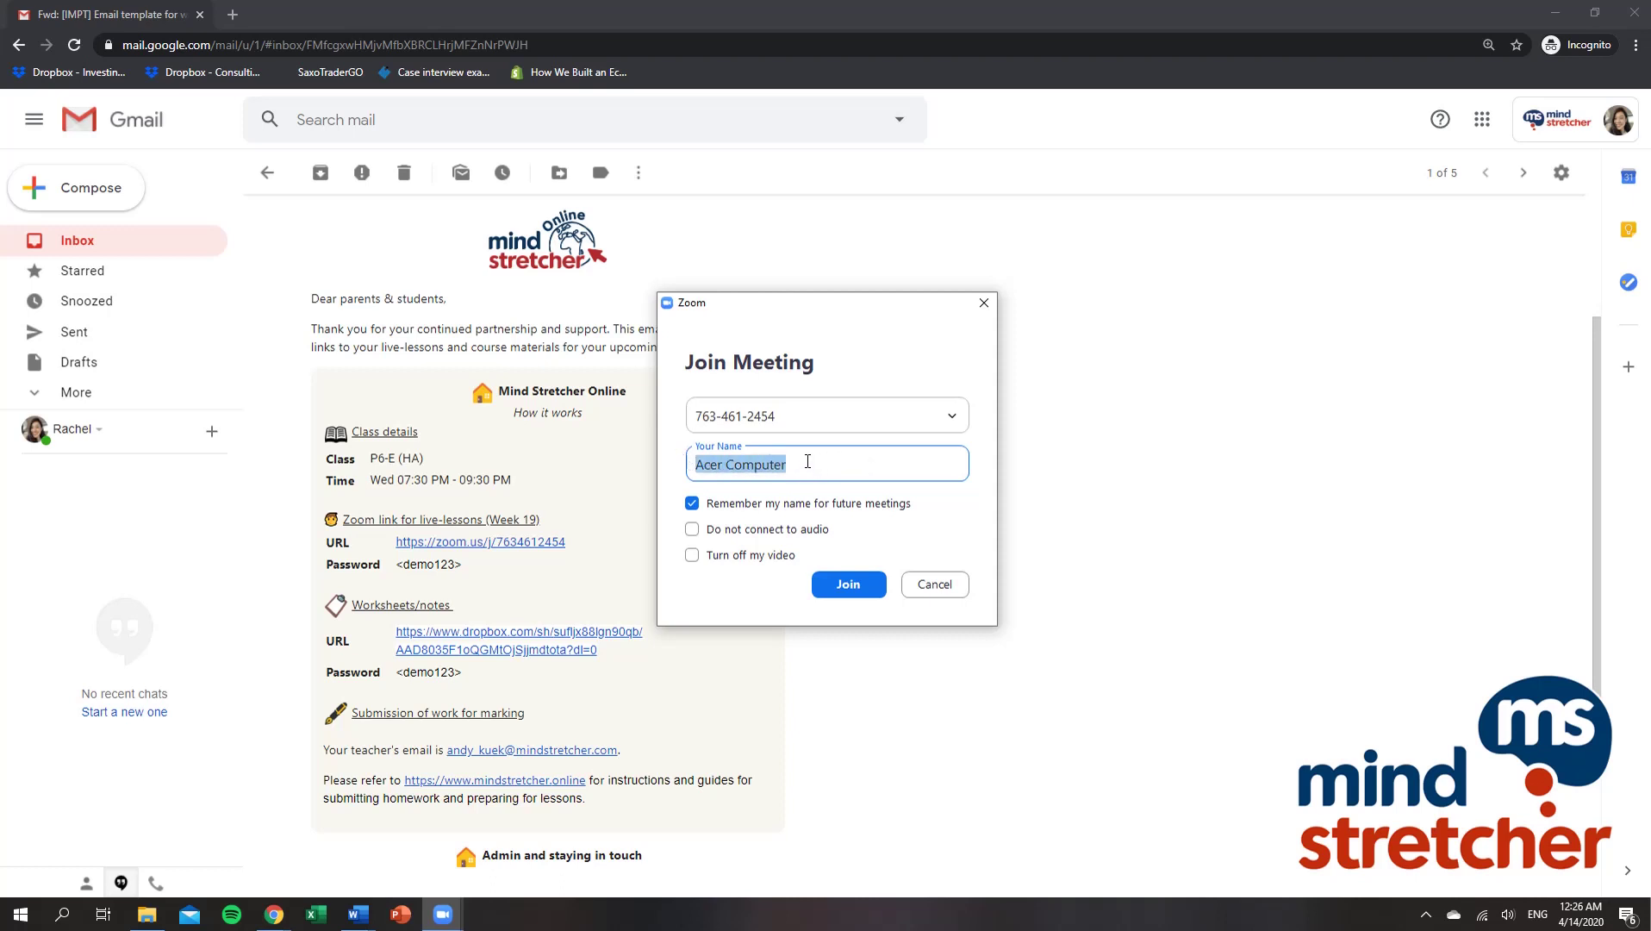
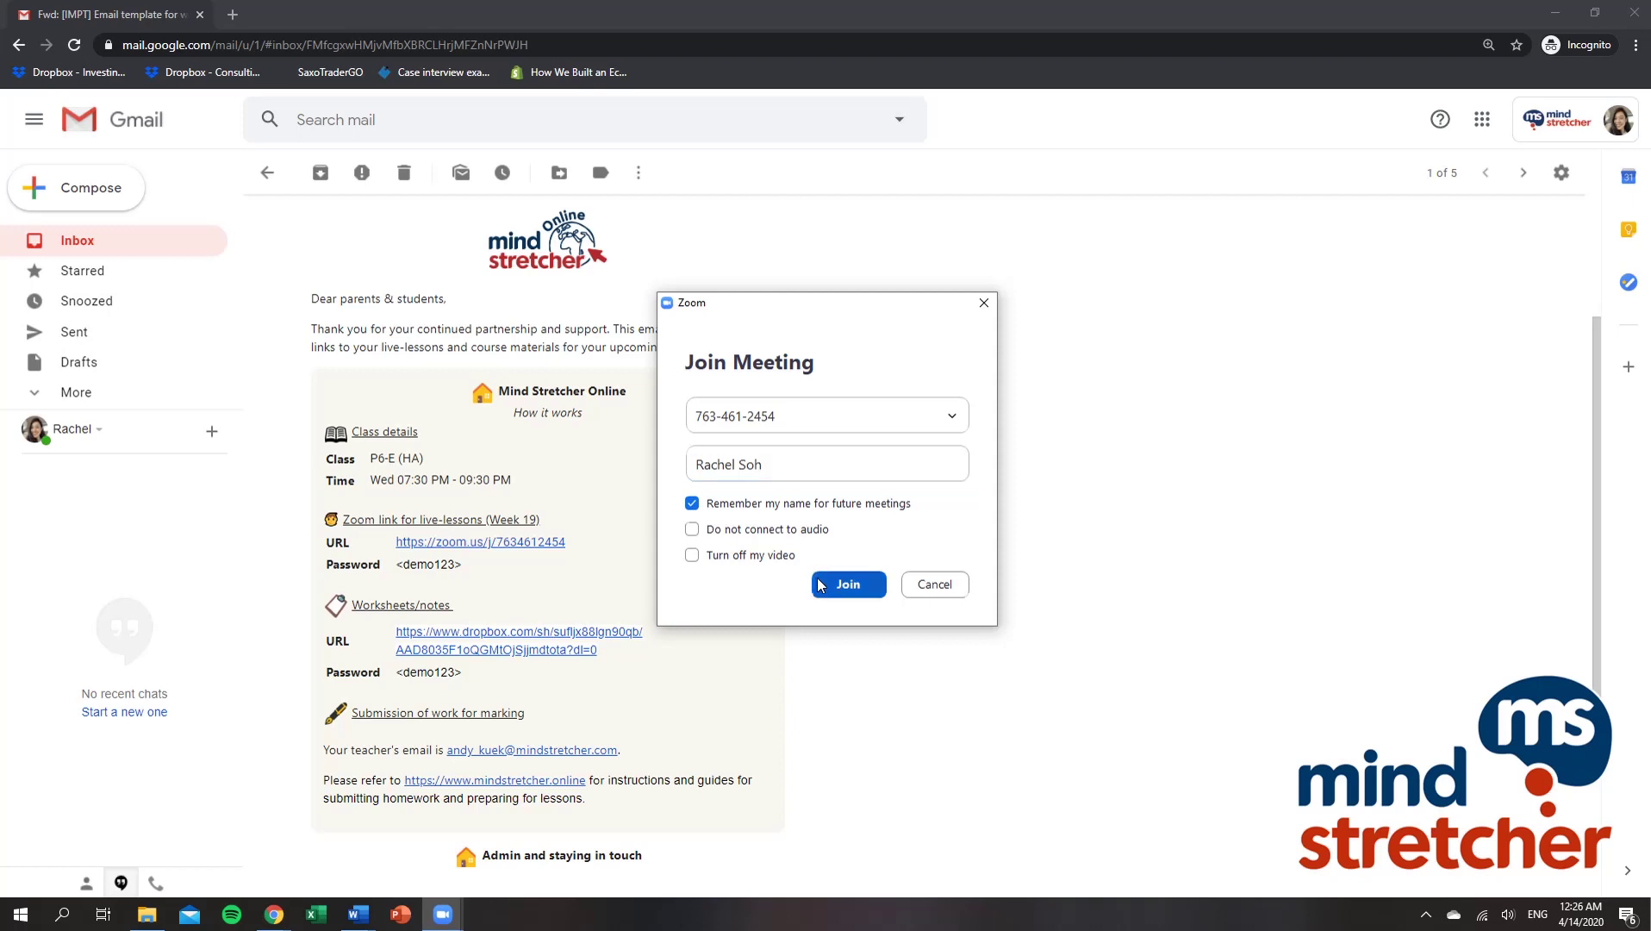
left_click(820, 584)
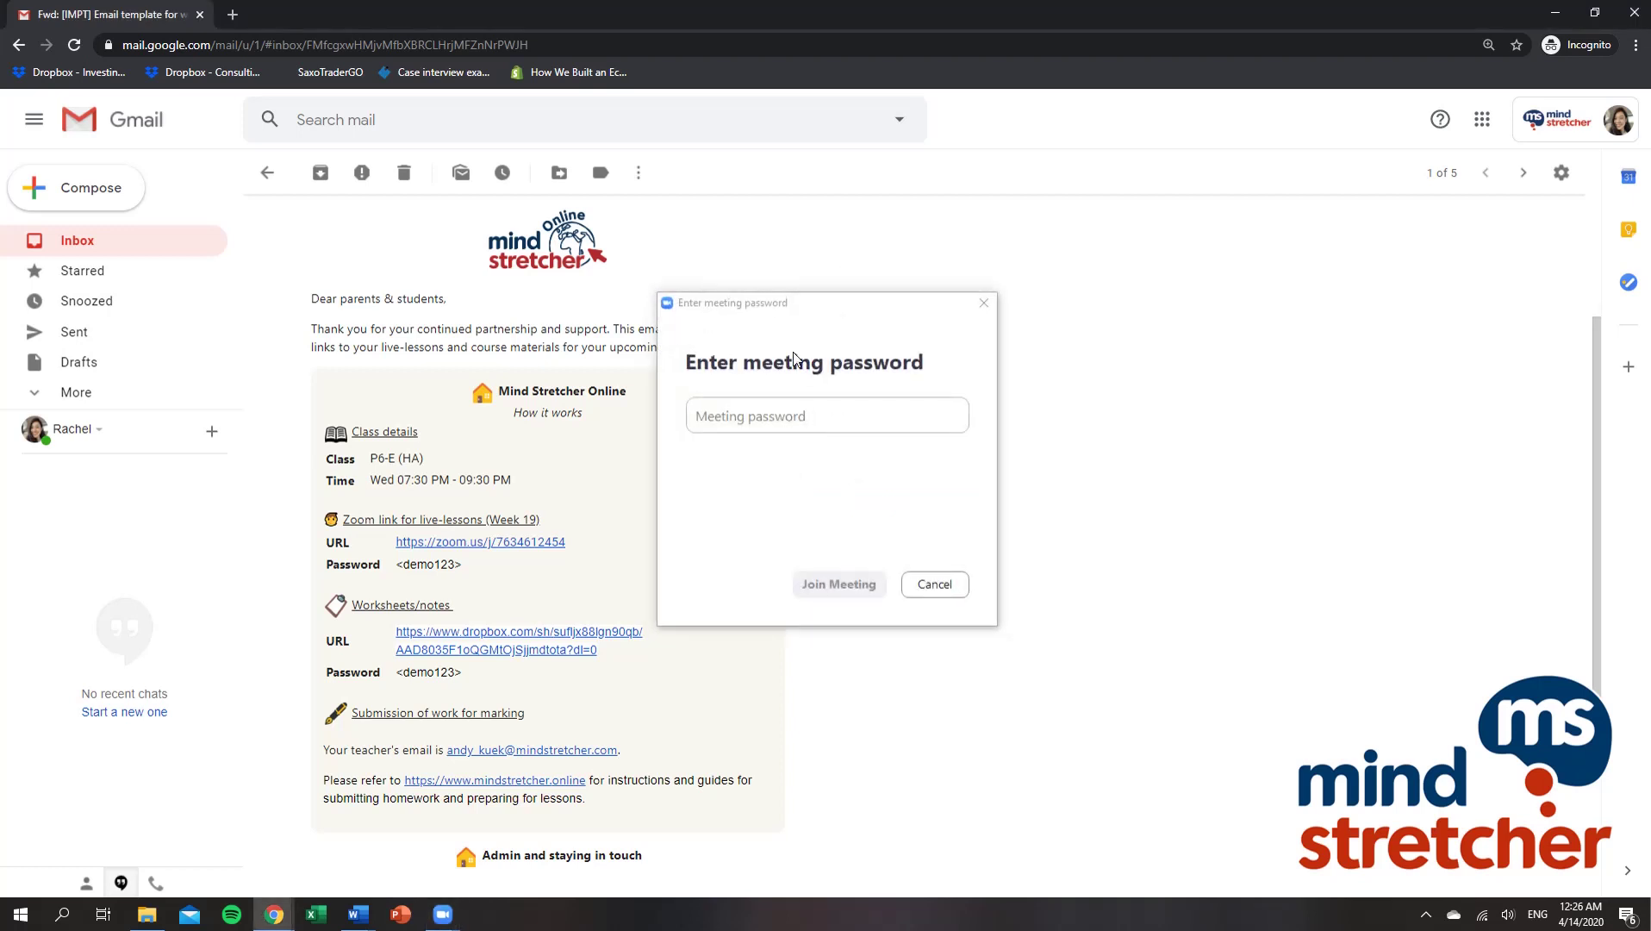
Step: Enter the meeting password and continue past the video preview into the waiting room
left_click(777, 403)
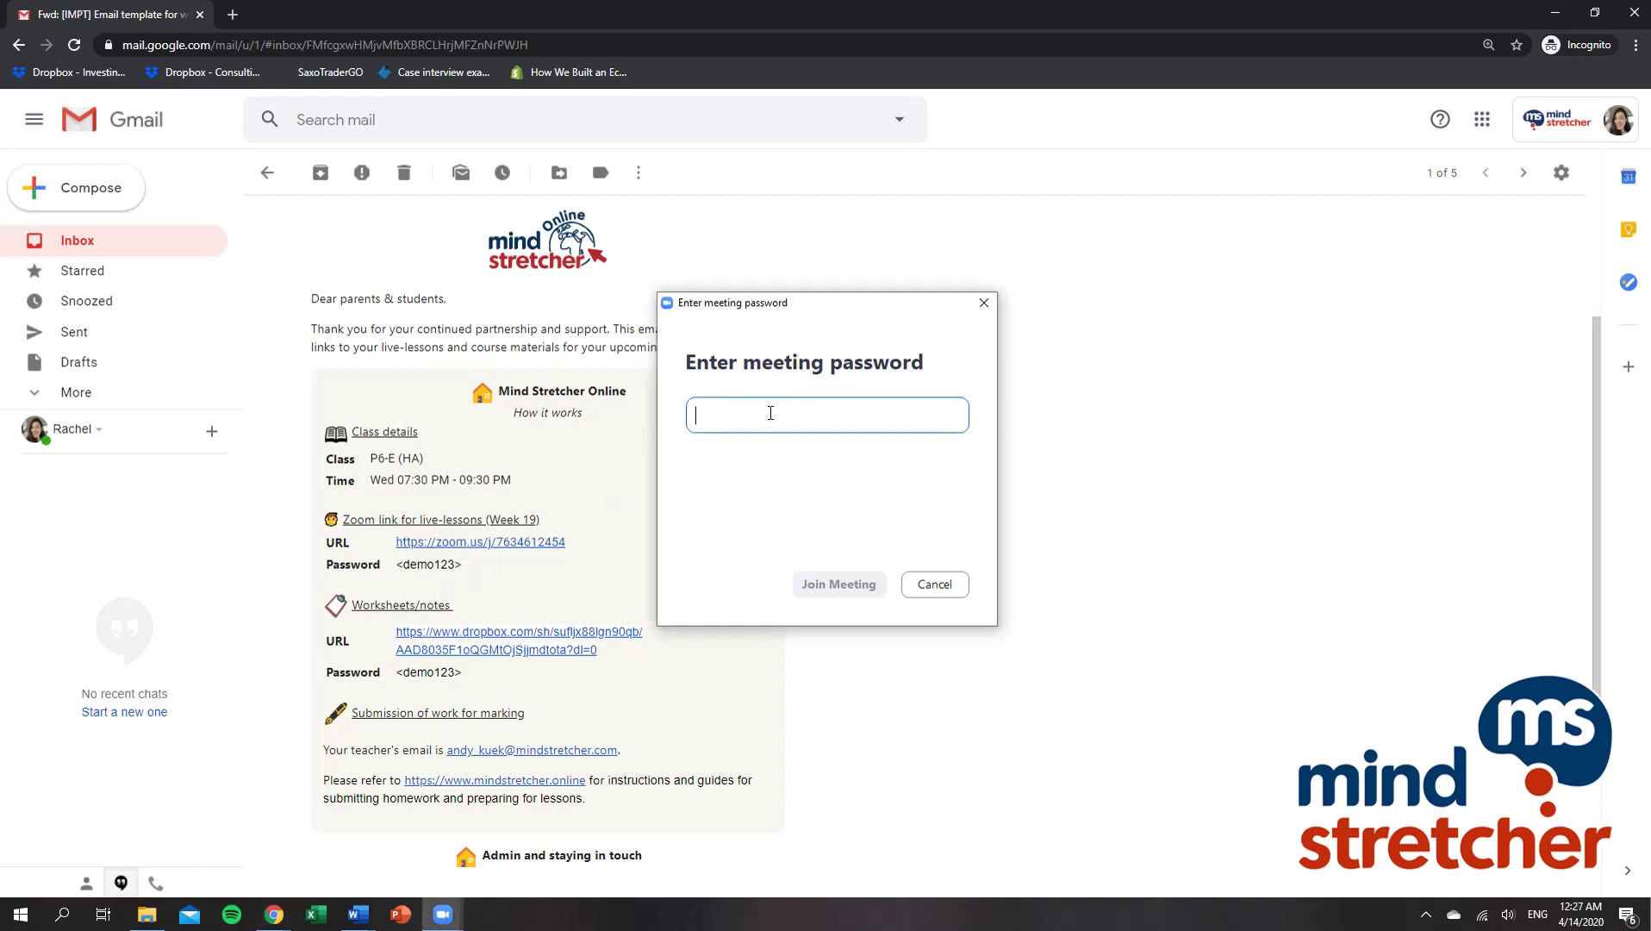
type("demo123")
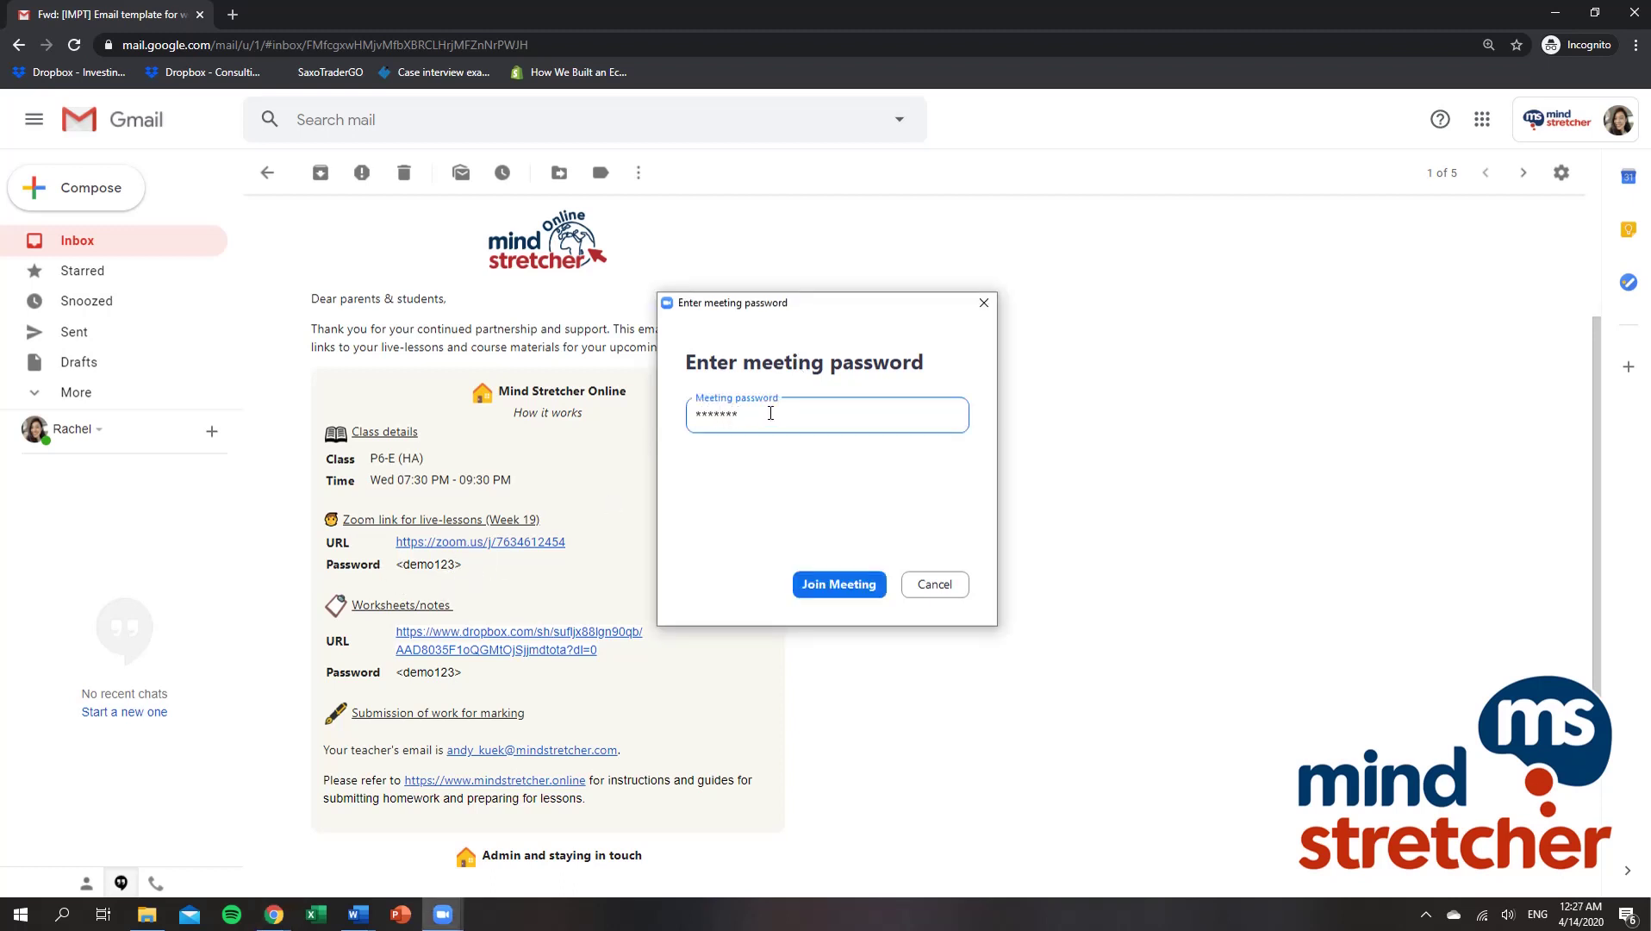
left_click(861, 588)
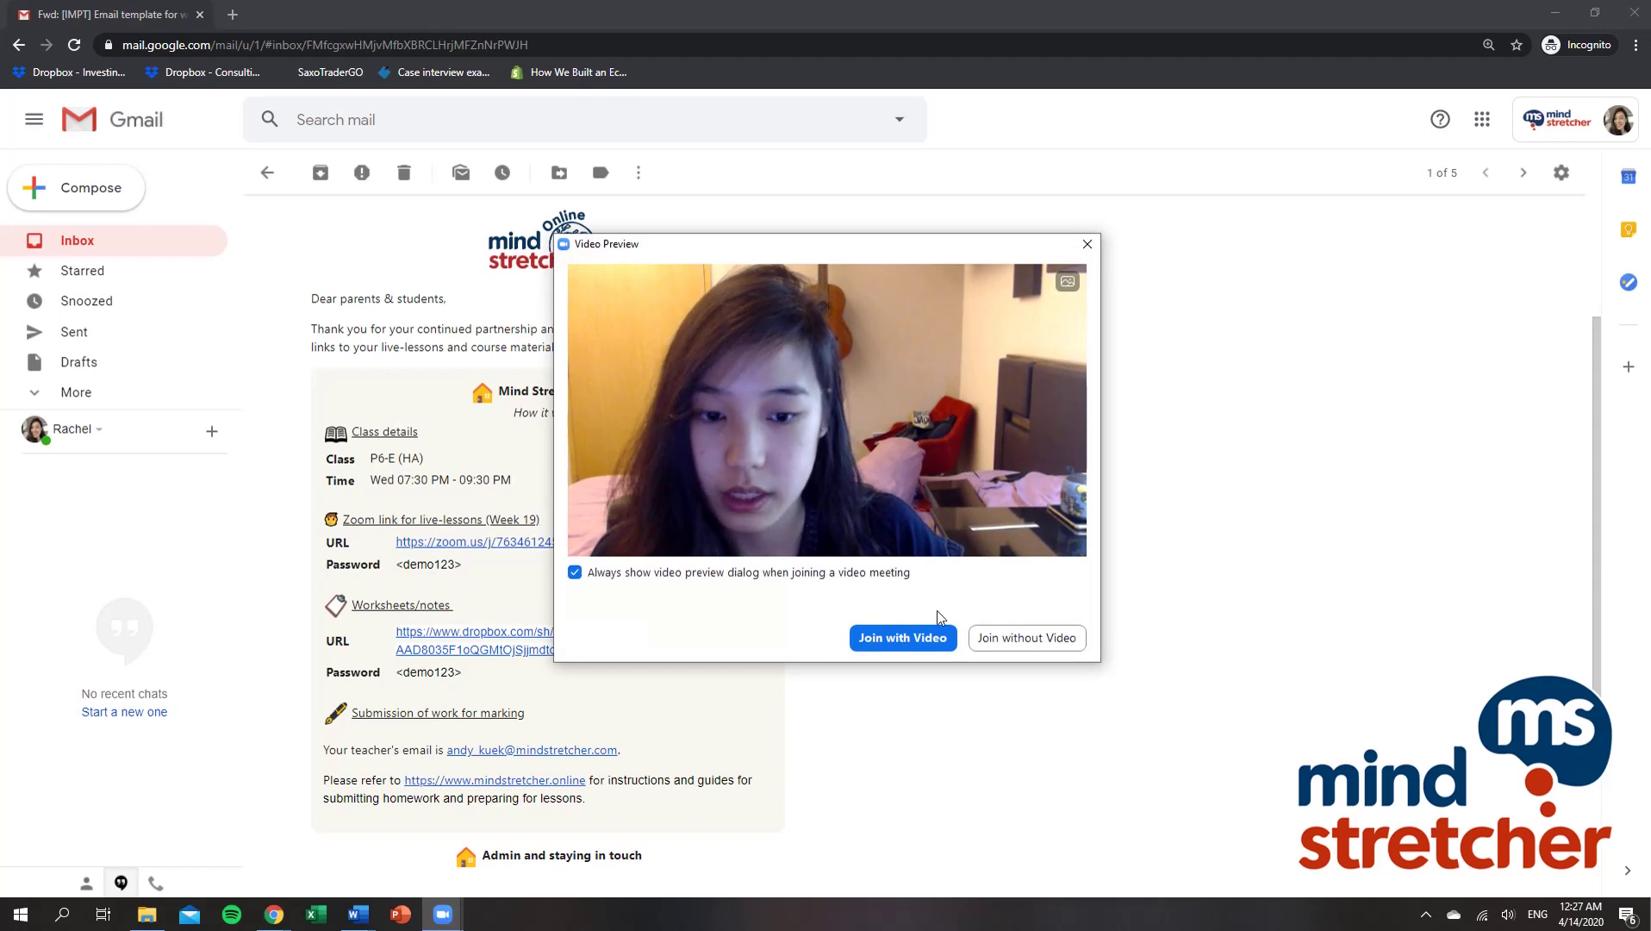
left_click(936, 638)
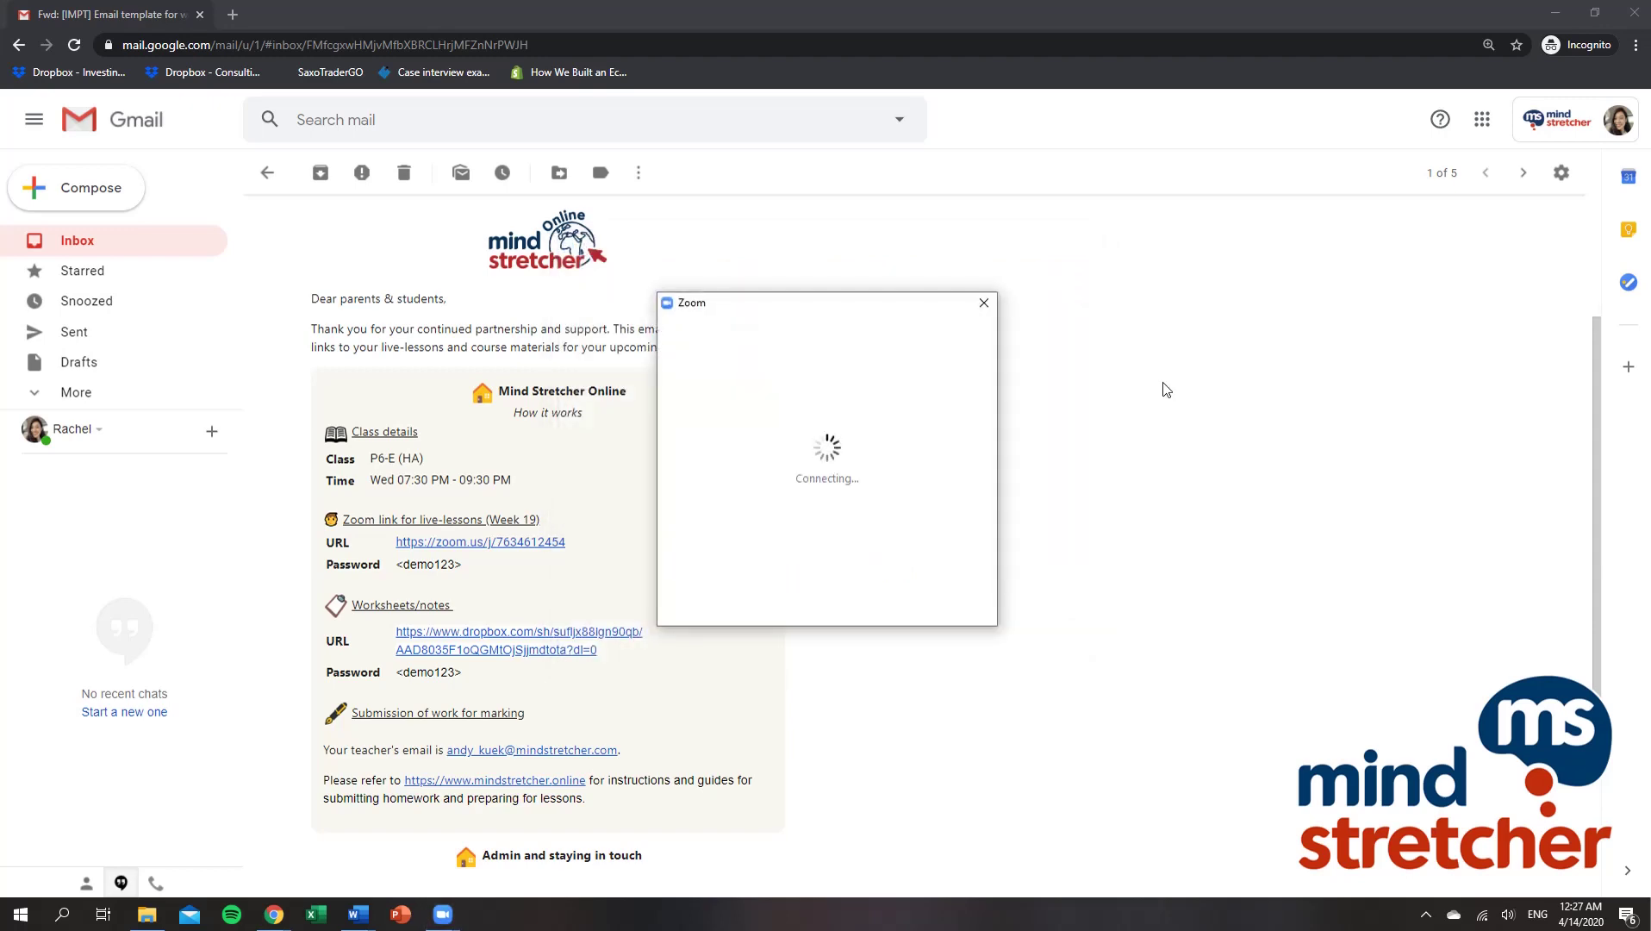
Step: Move the waiting-room window down, then leave the meeting
left_click_drag(857, 29, 870, 89)
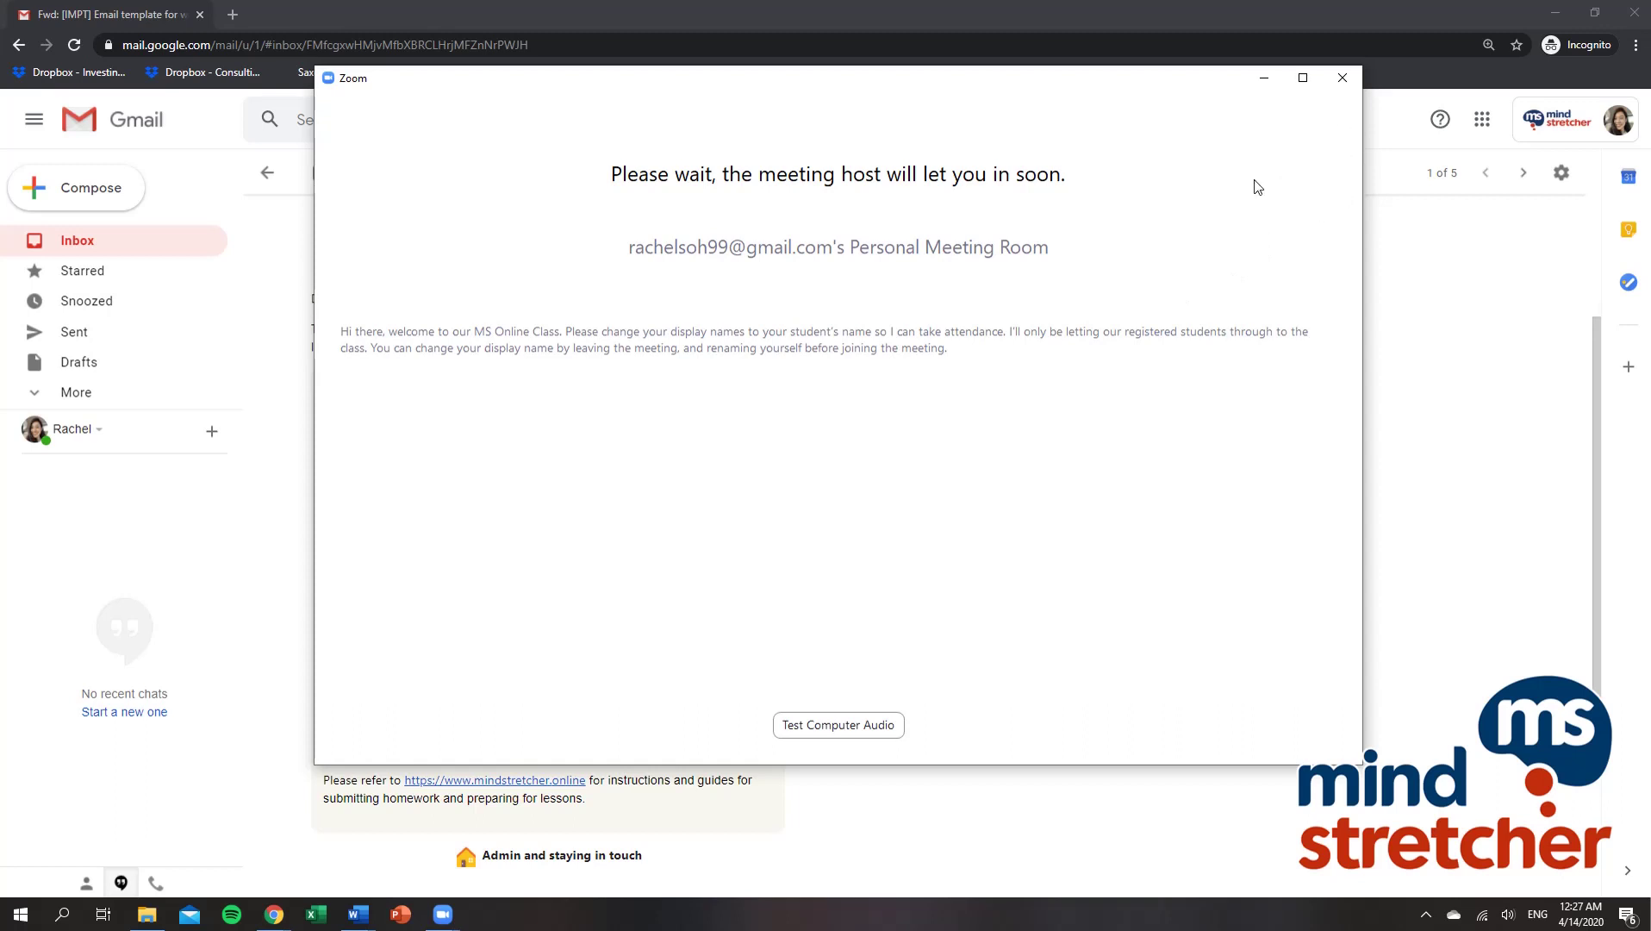
left_click(1341, 79)
left_click(902, 511)
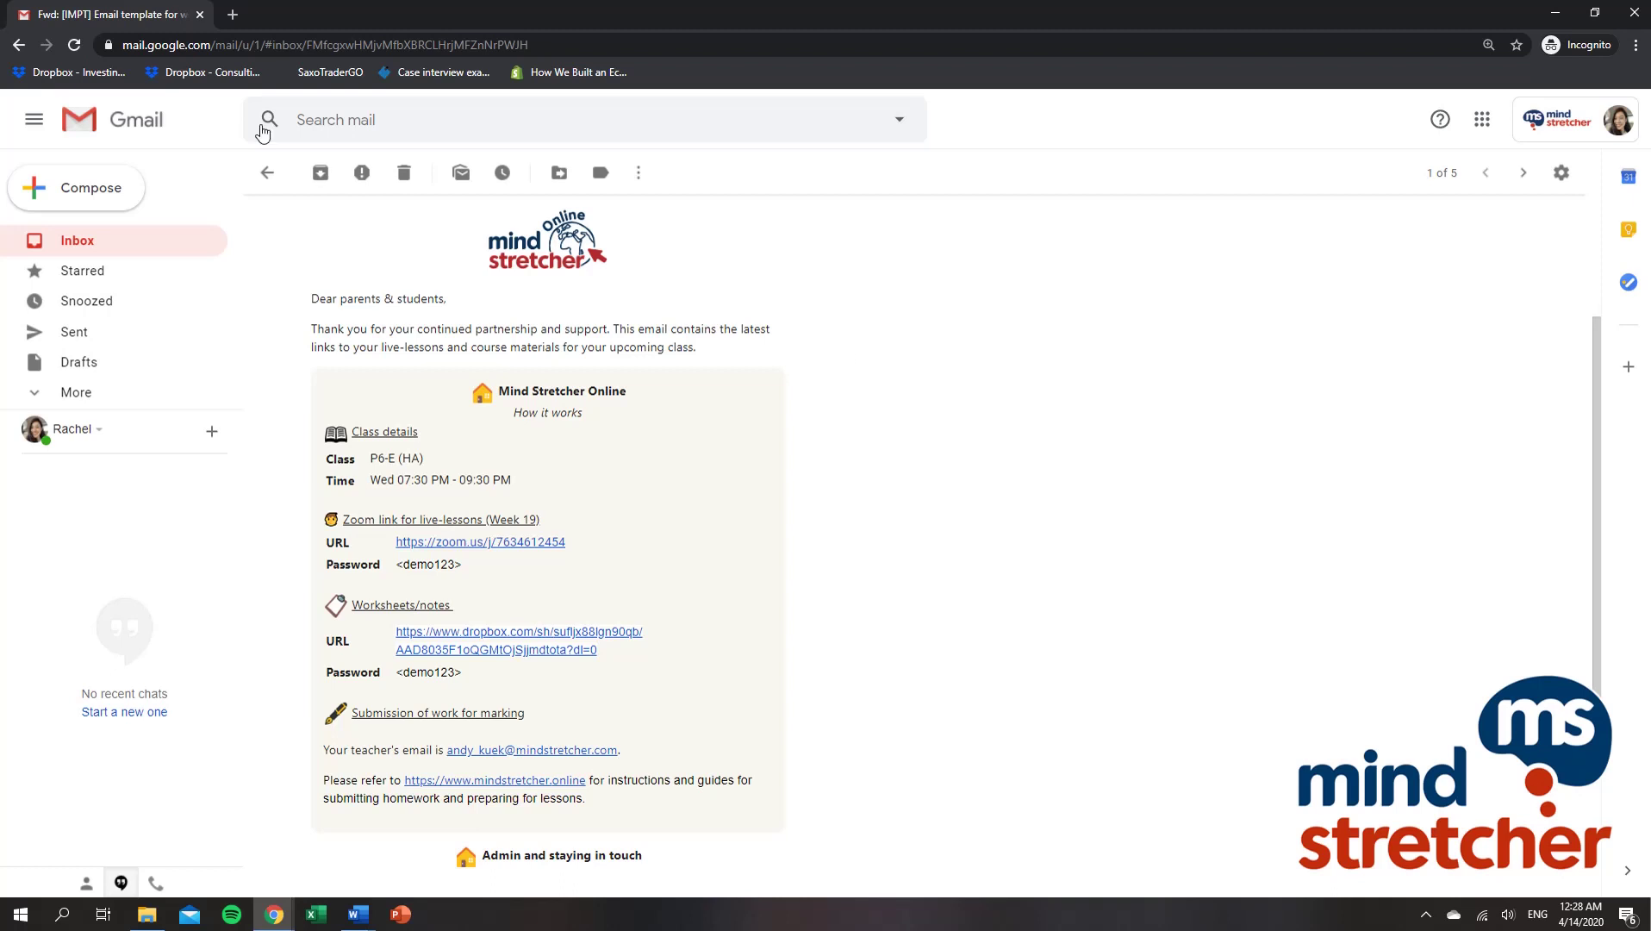
Step: Search 'zoom download' in a new incognito tab and open the Download Center result
left_click(233, 15)
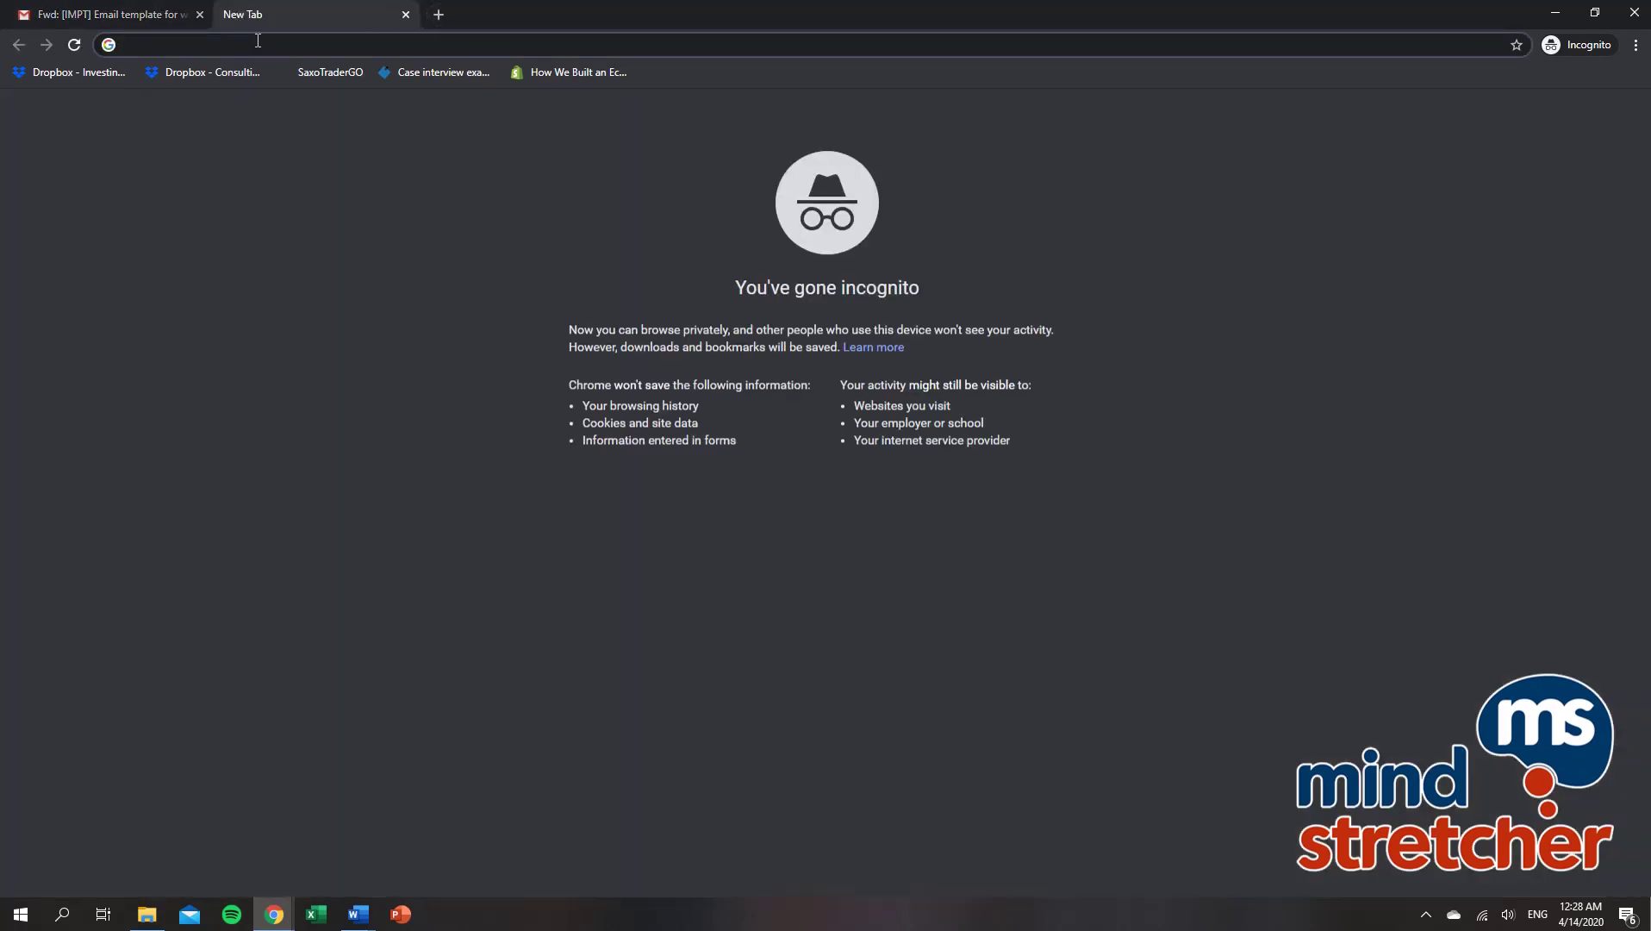
type("zoom download")
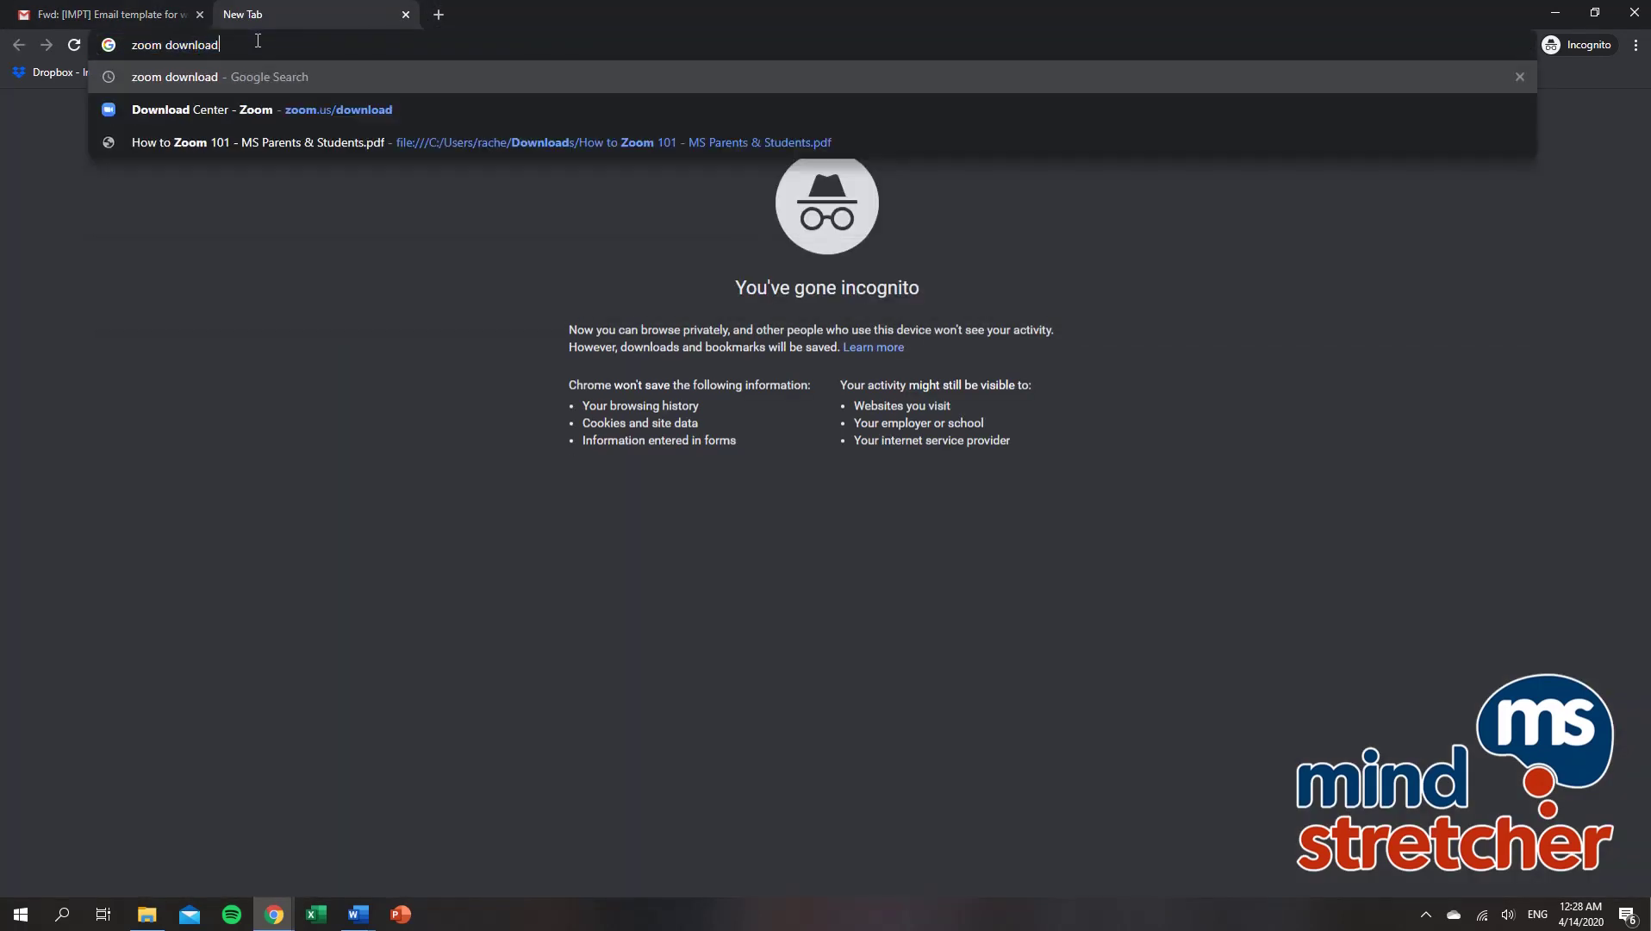
key("Return")
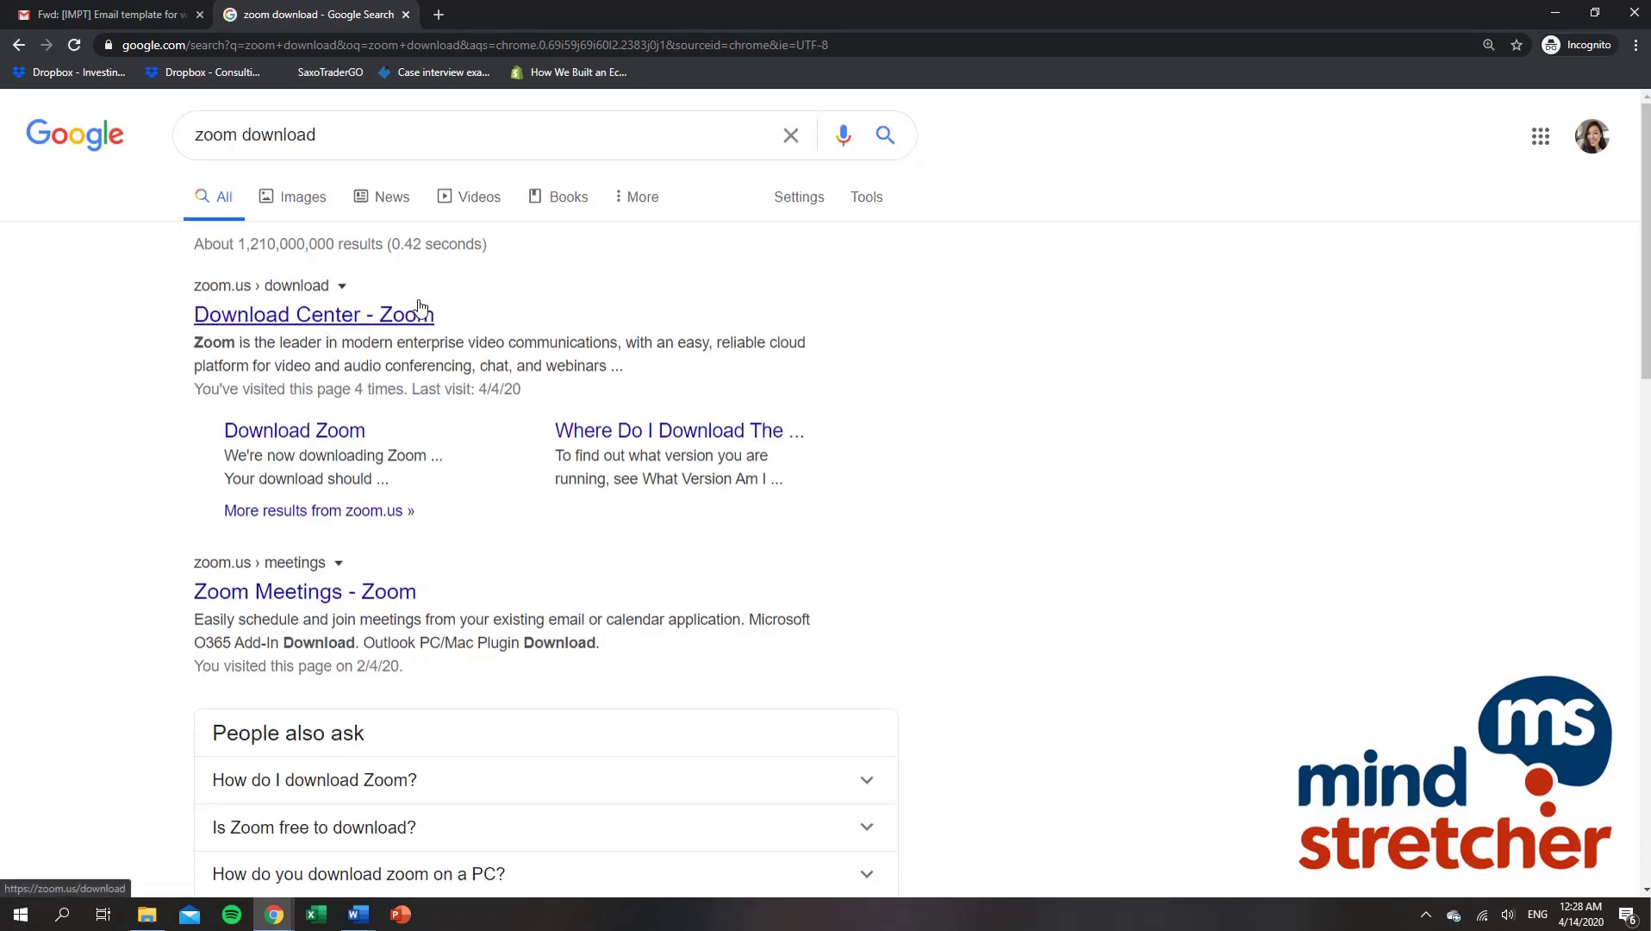
left_click(388, 317)
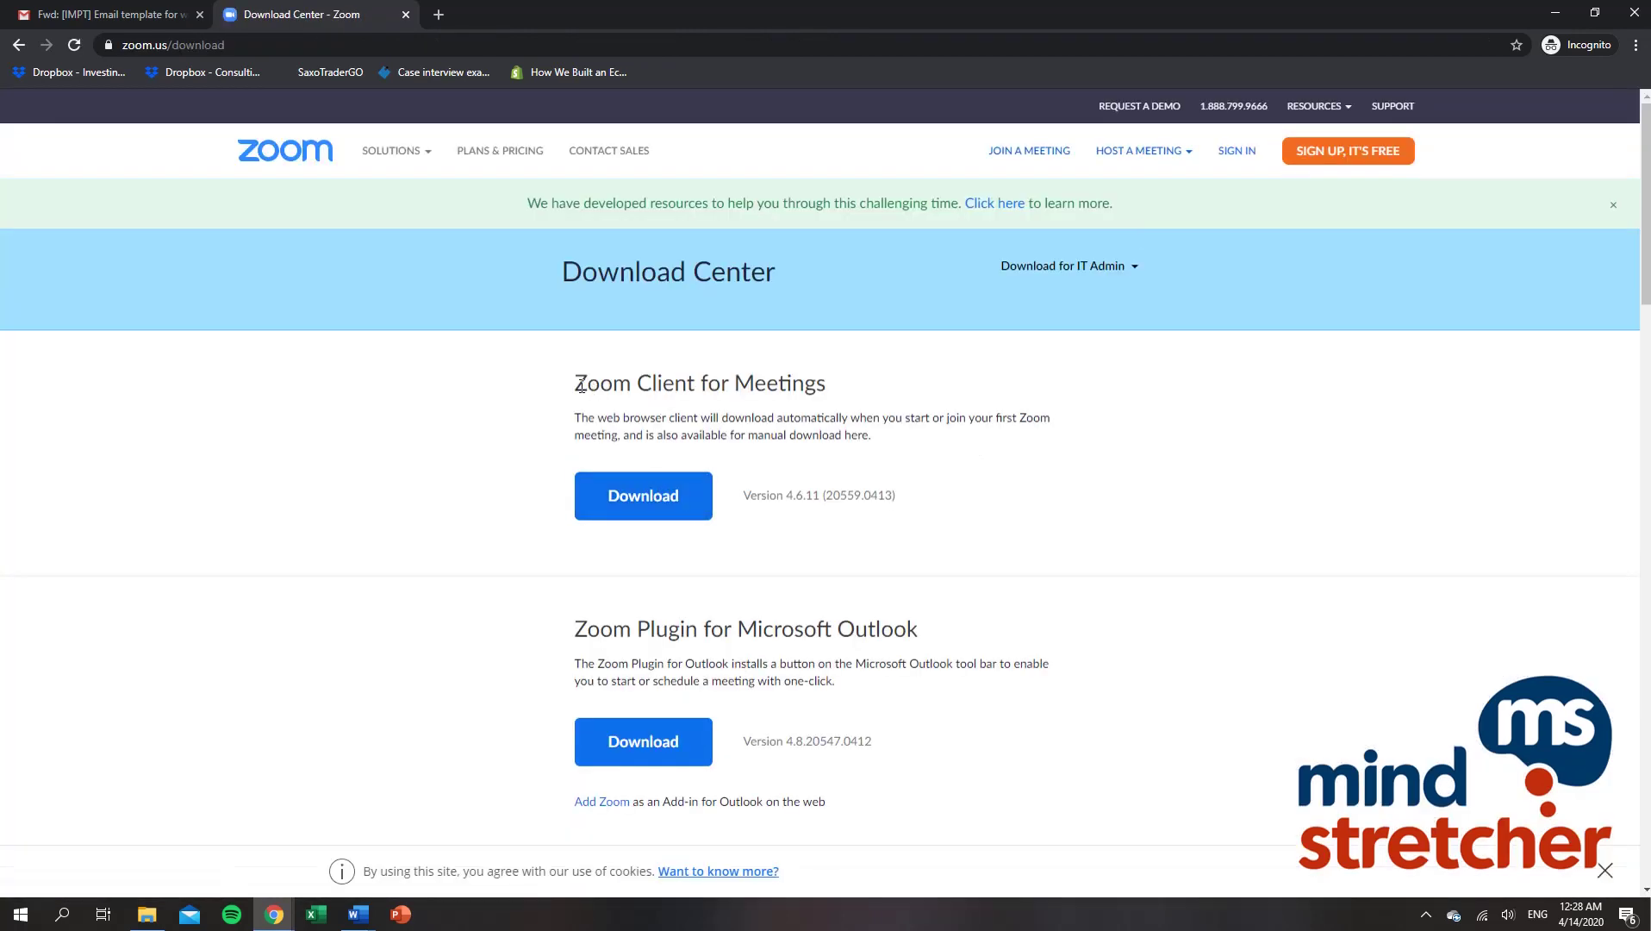
Step: Run the downloaded ZoomInstaller from the download shelf to install Zoom 4.6.11
left_click_drag(574, 376, 849, 414)
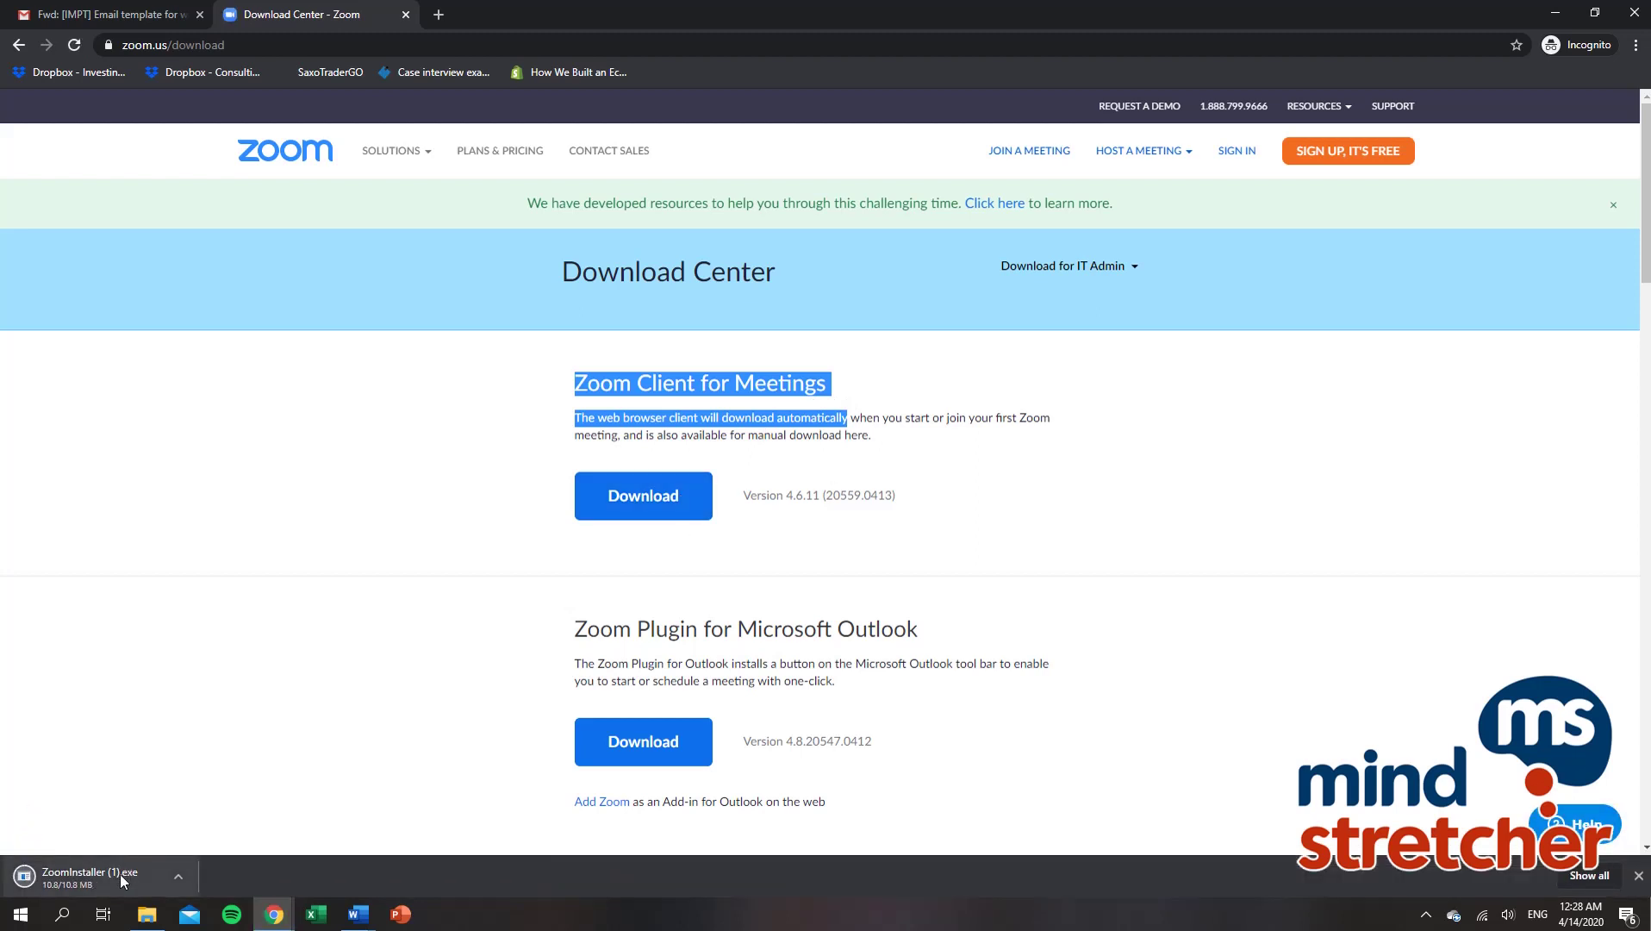
left_click(87, 876)
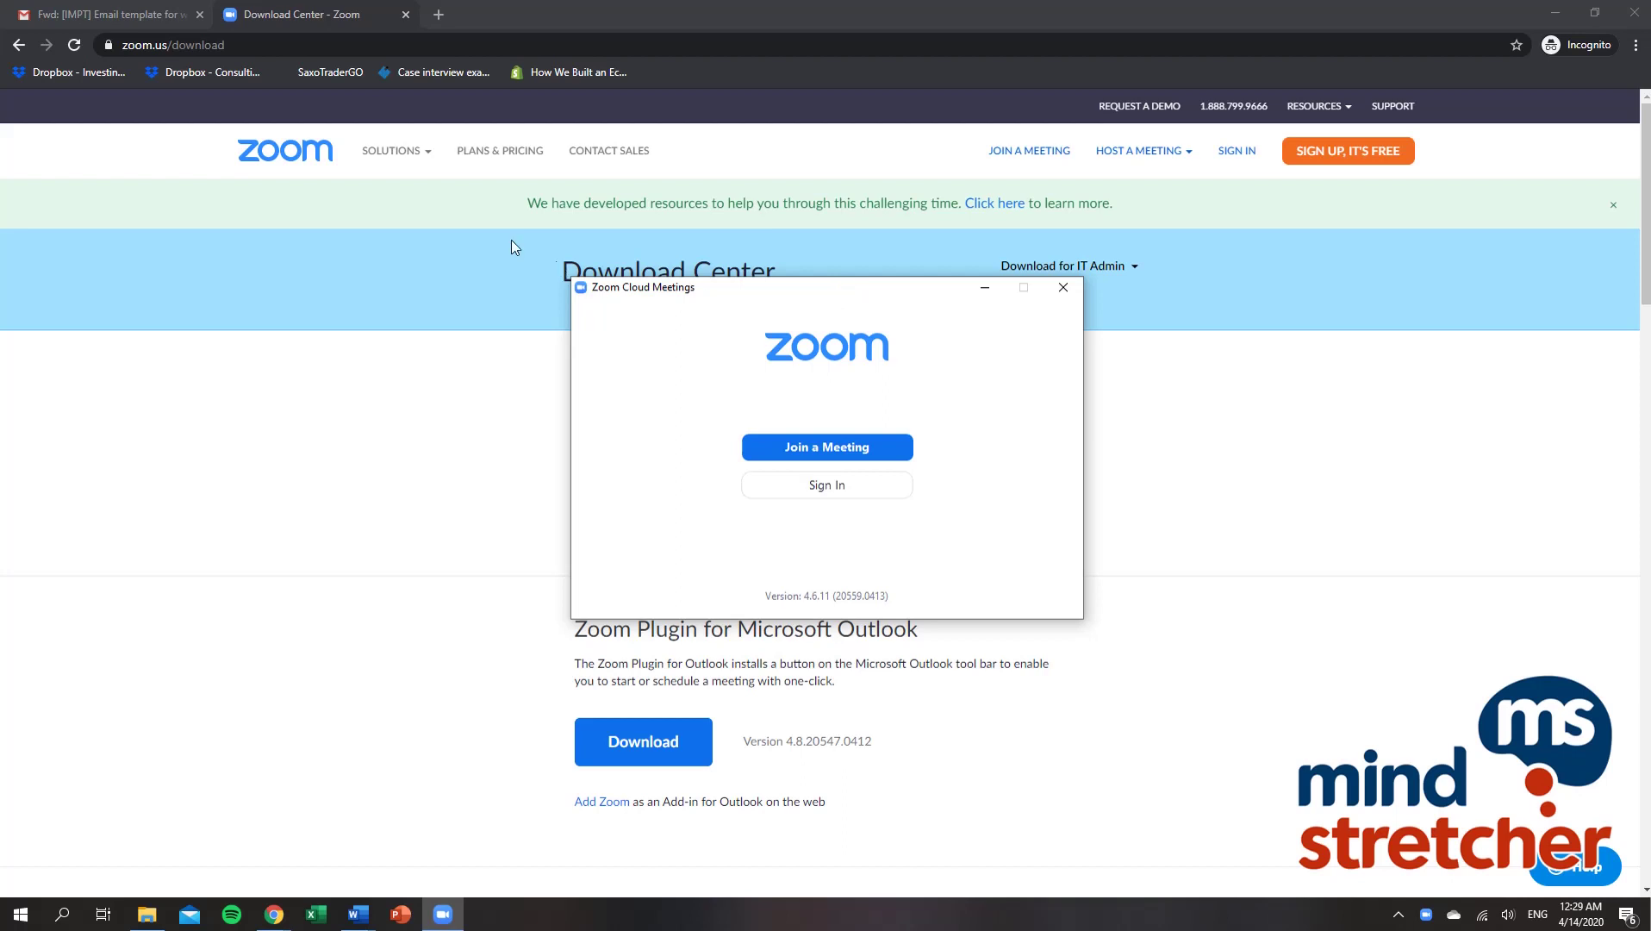
Step: Arrange the Zoom window beside the class email, open Join a Meeting, and copy the lesson link
left_click(138, 14)
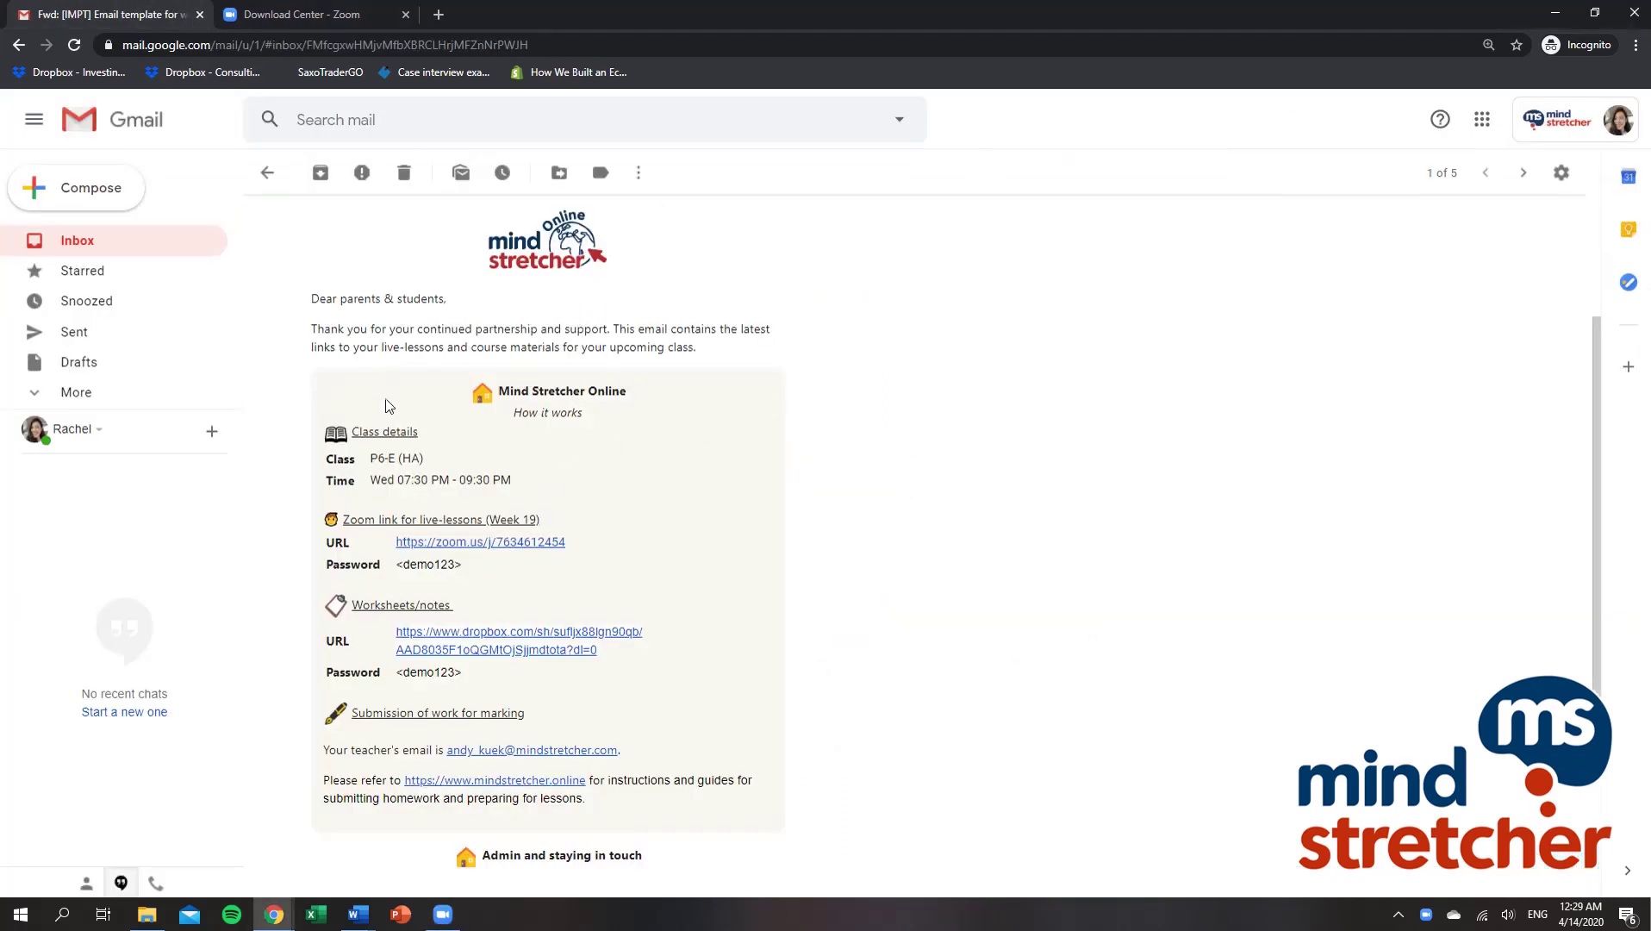
left_click(443, 914)
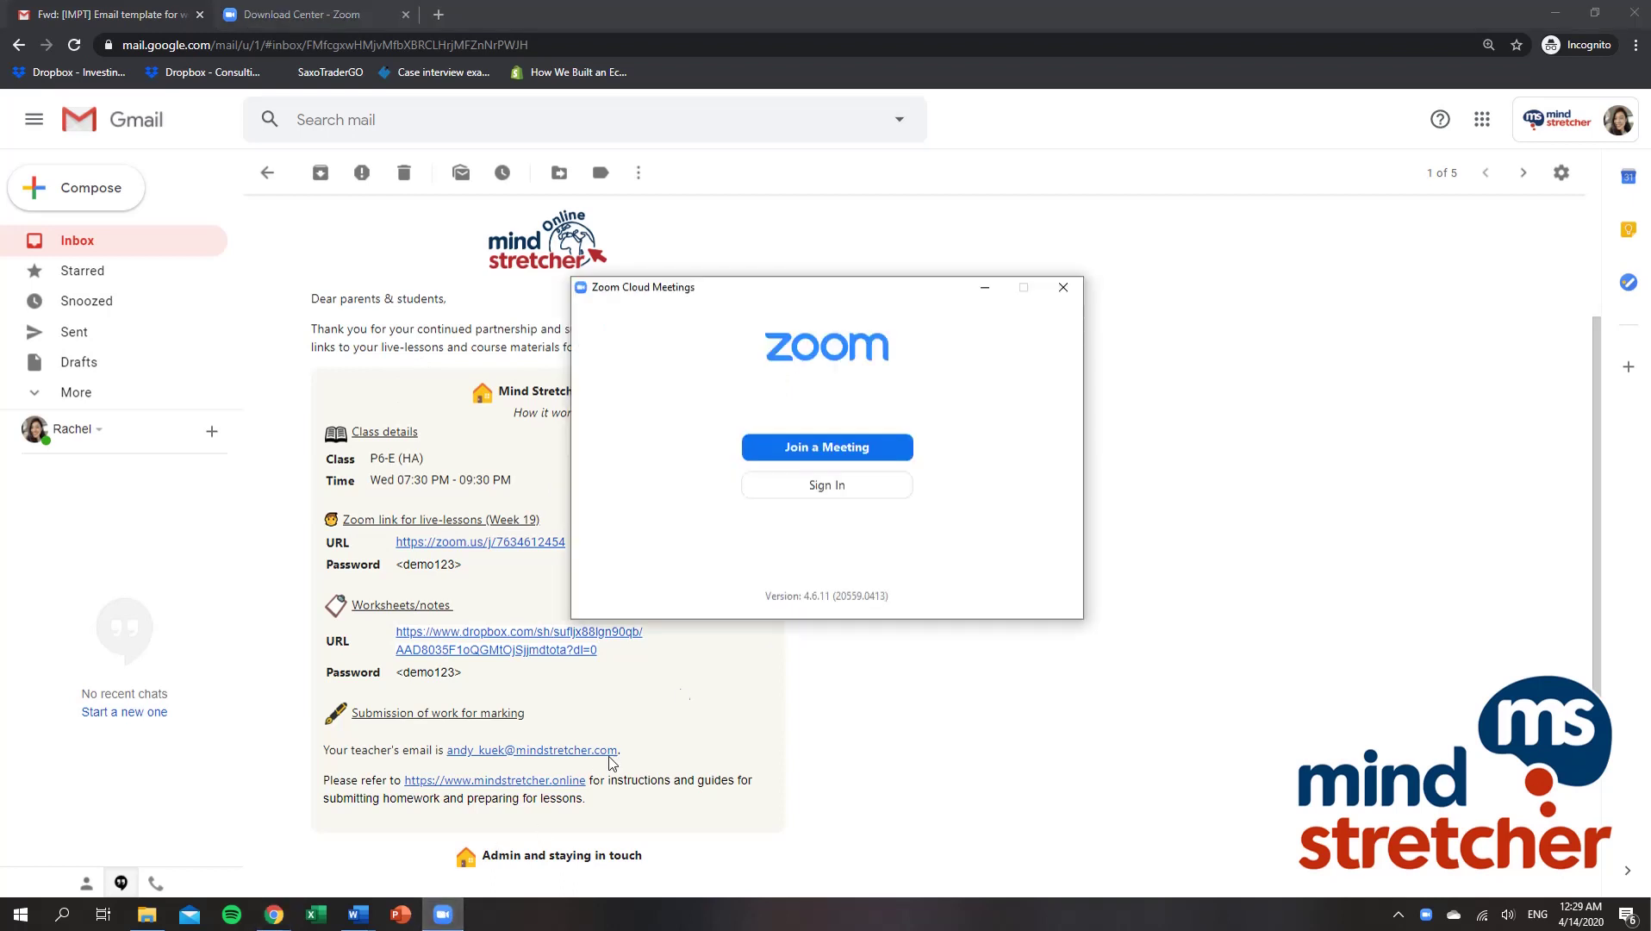
left_click_drag(851, 290, 1092, 301)
left_click(1125, 463)
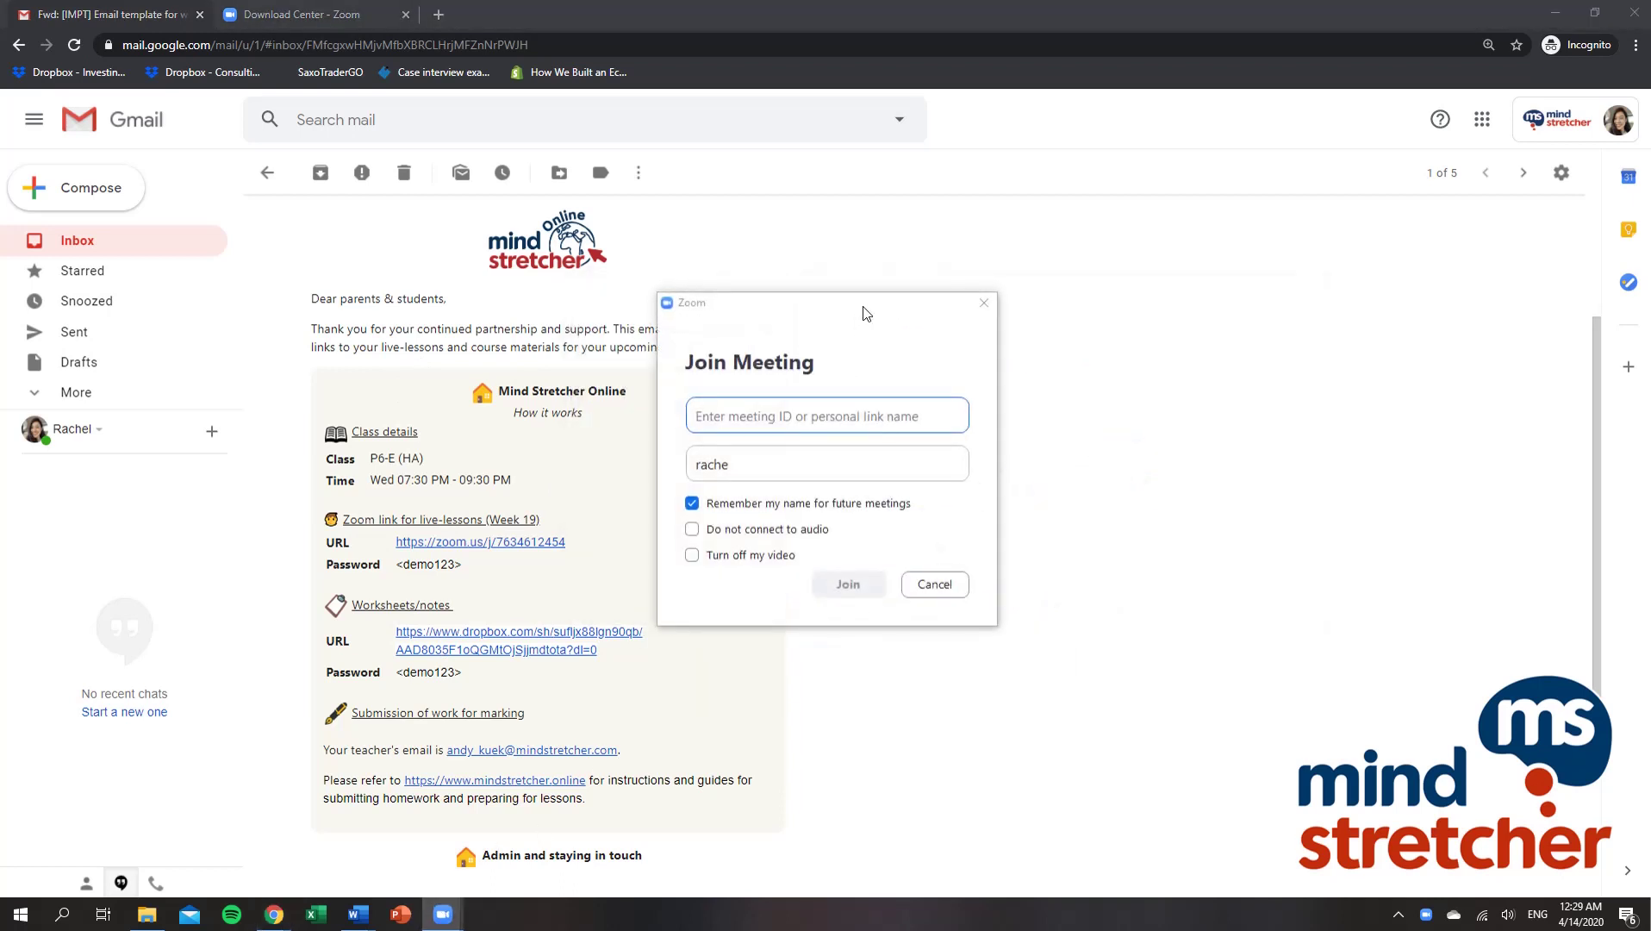
left_click_drag(866, 309, 1045, 343)
right_click(529, 544)
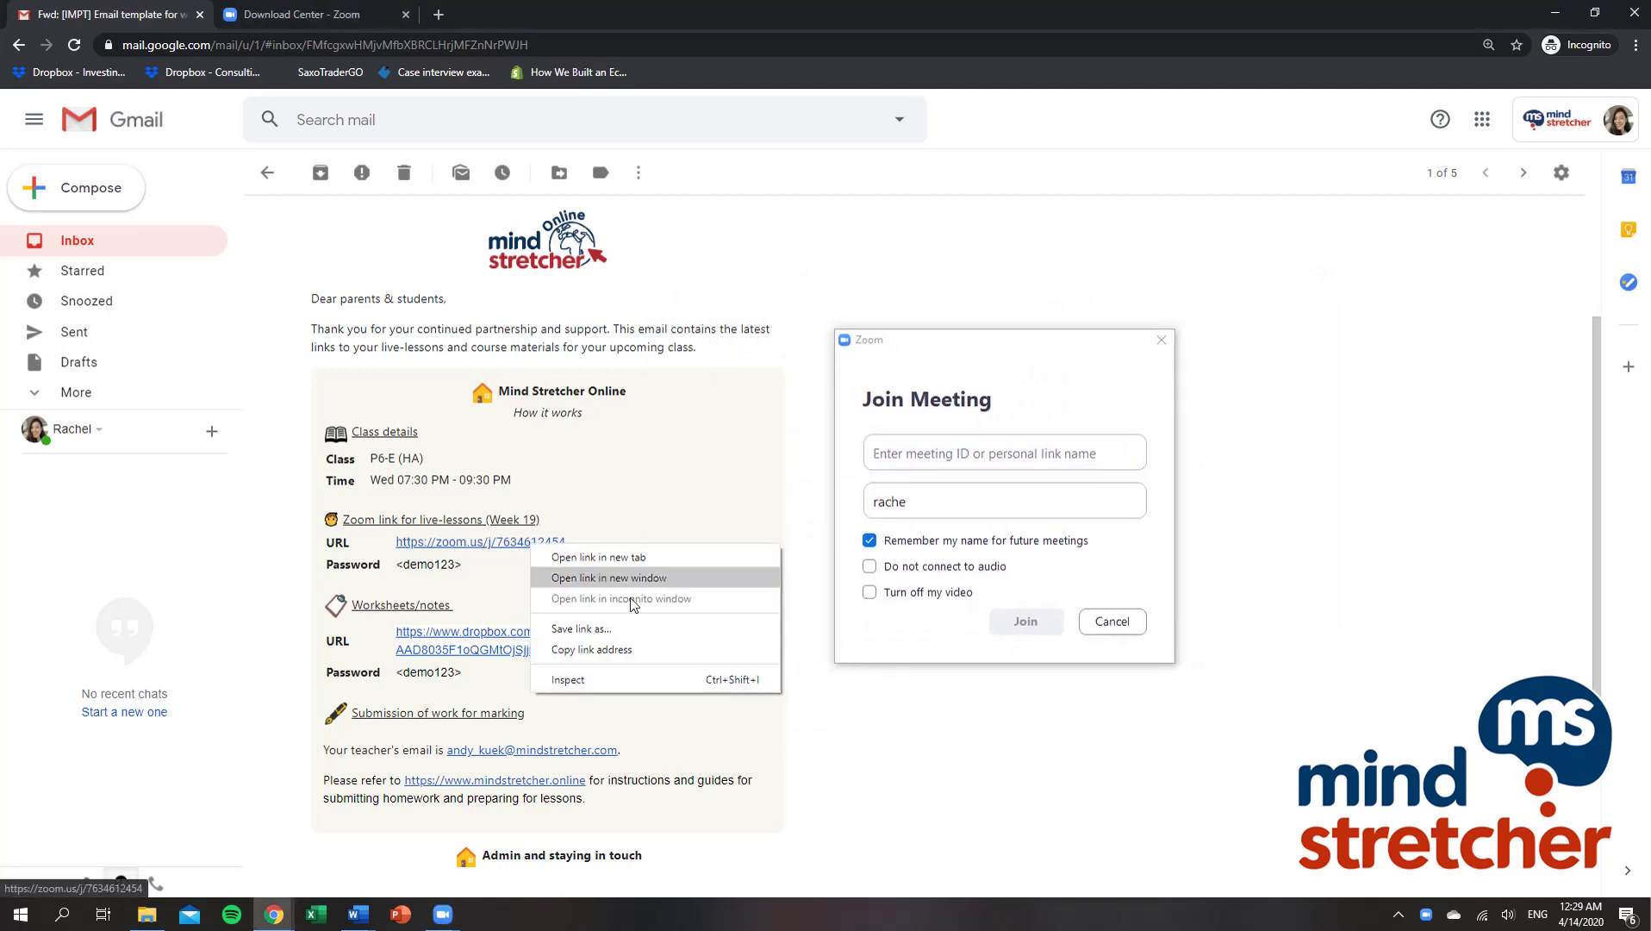
left_click(638, 648)
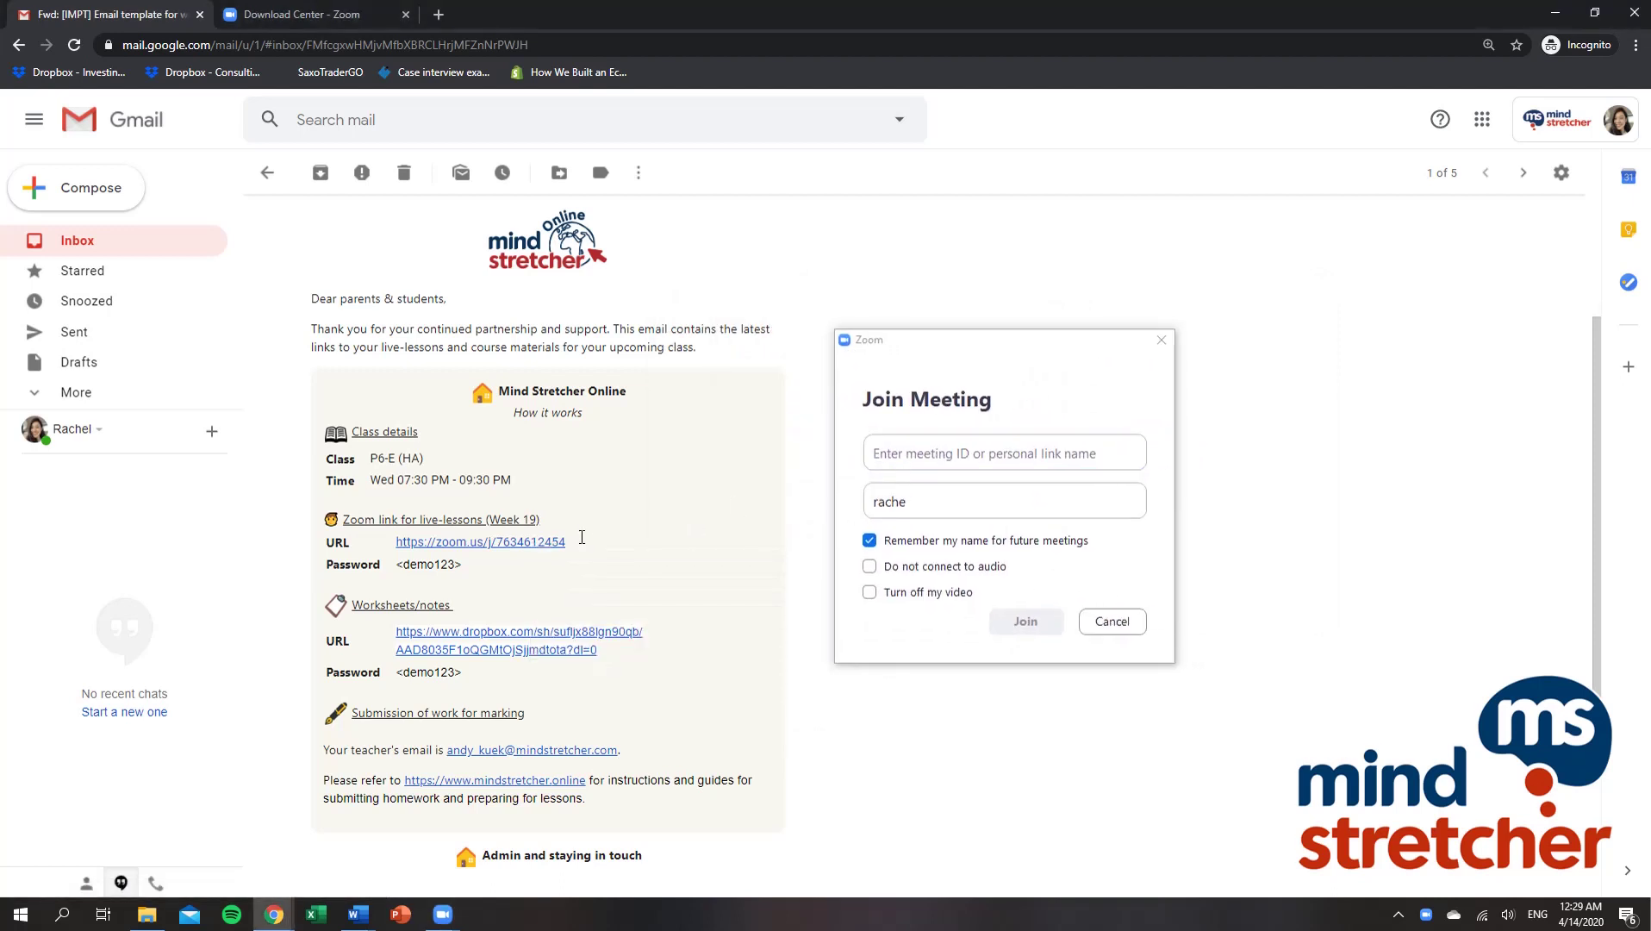
Step: Paste the meeting ID, replace the display name with the student's full name, and submit
left_click_drag(581, 542, 396, 543)
left_click(955, 454)
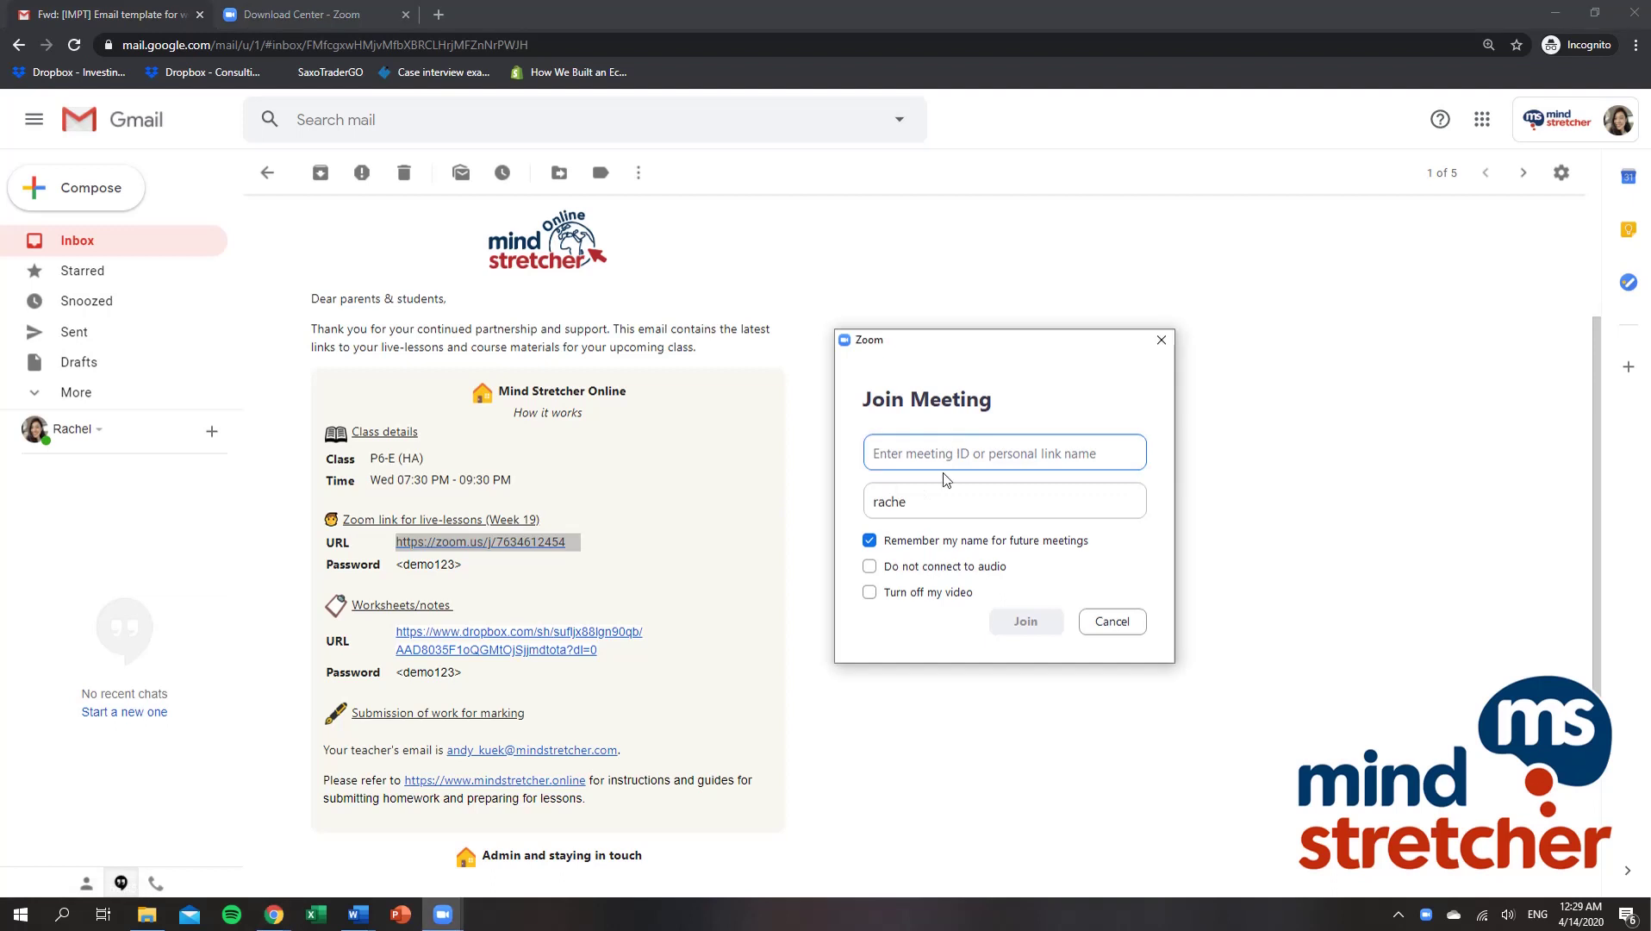
key("ctrl+v")
left_click_drag(974, 452, 875, 432)
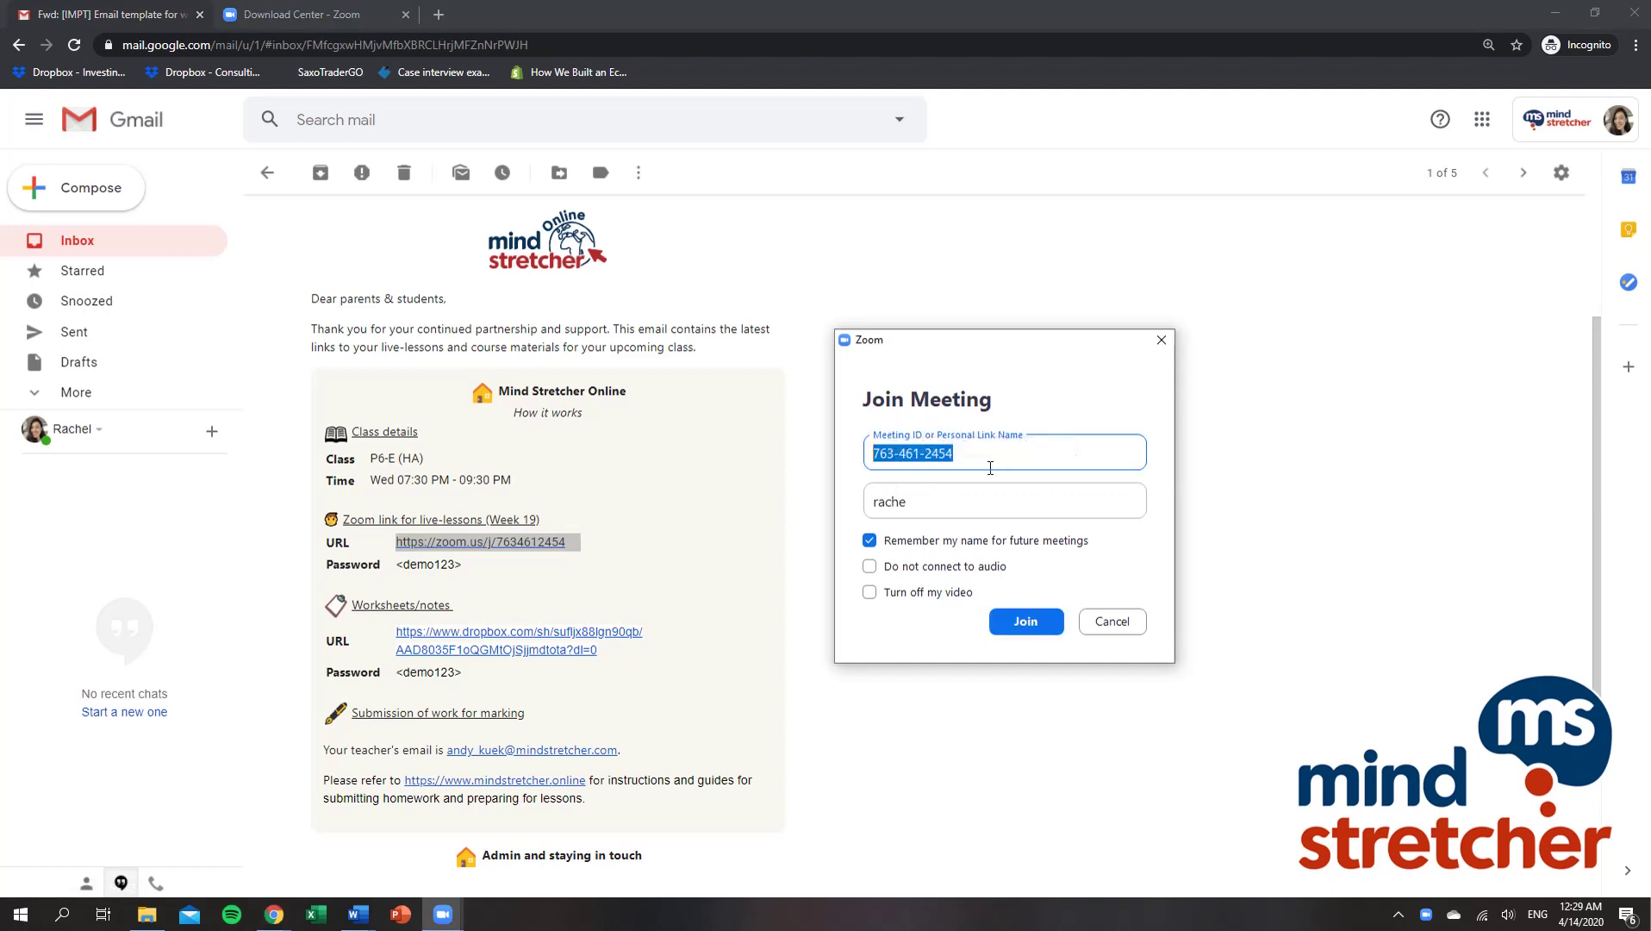
left_click(1020, 453)
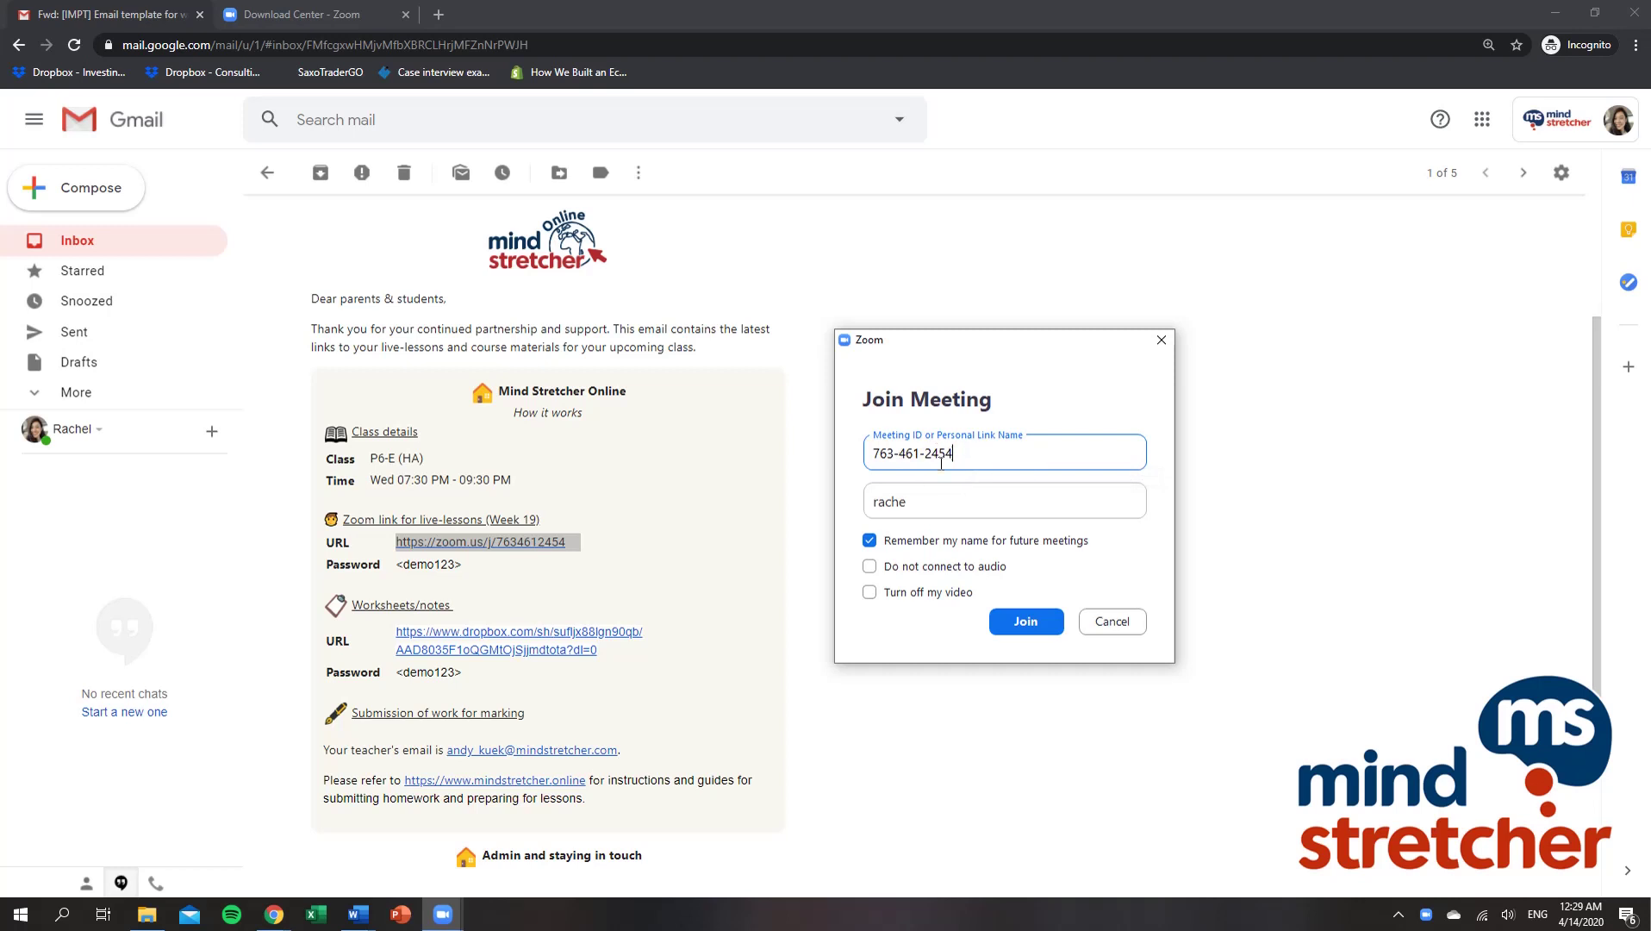
left_click(929, 503)
double_click(929, 504)
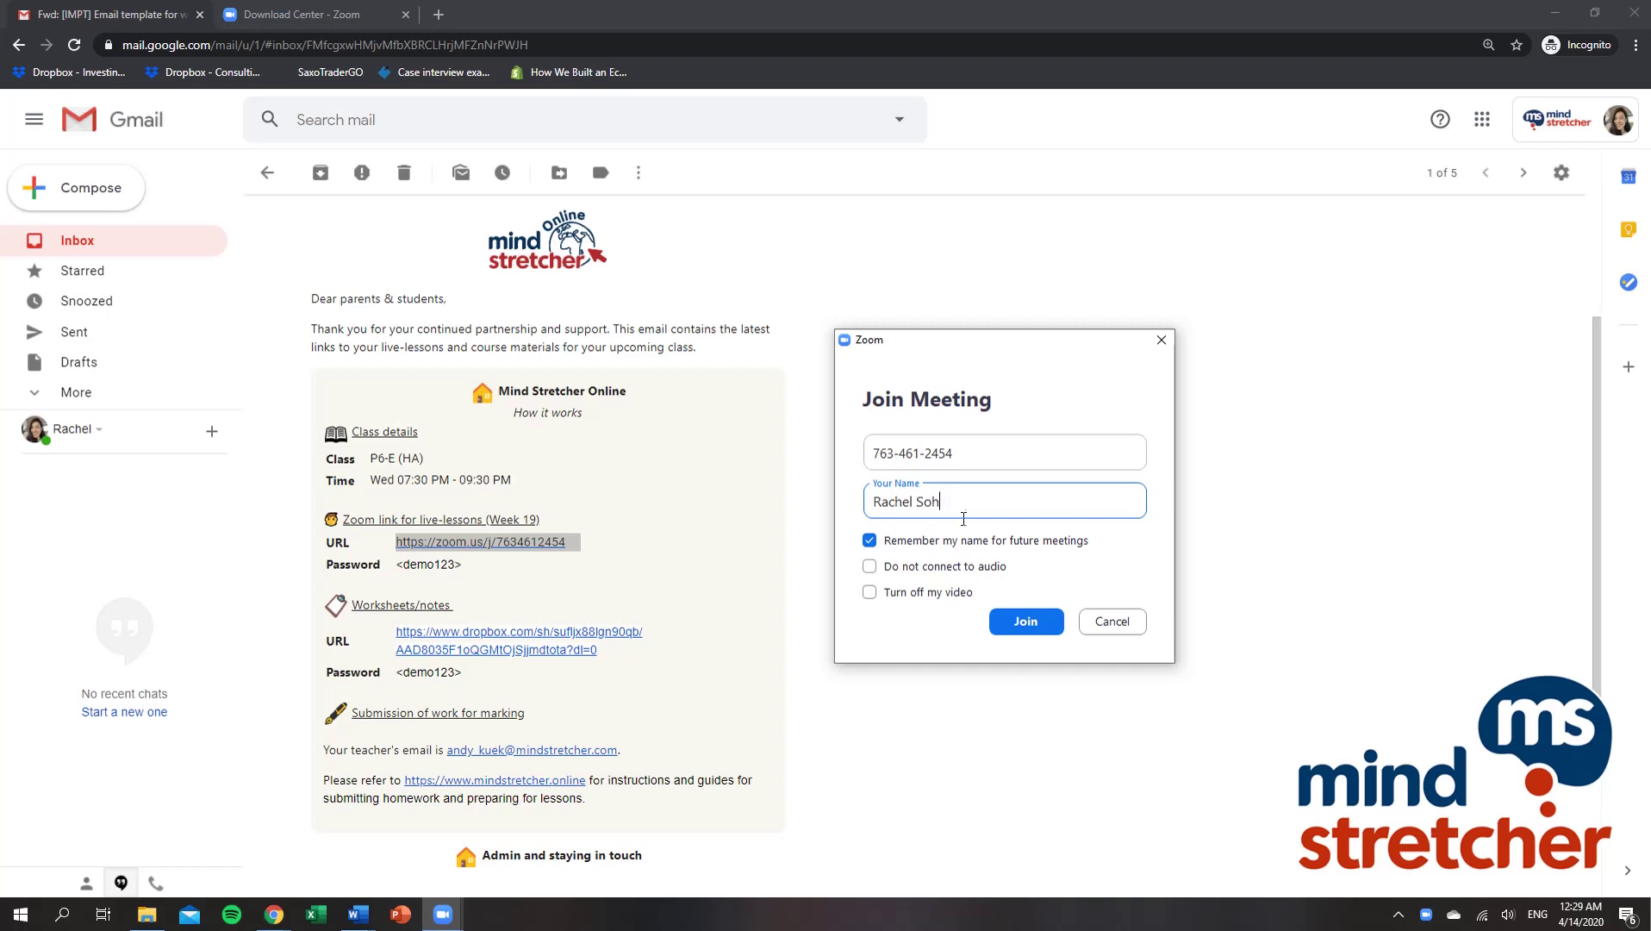
left_click(1025, 621)
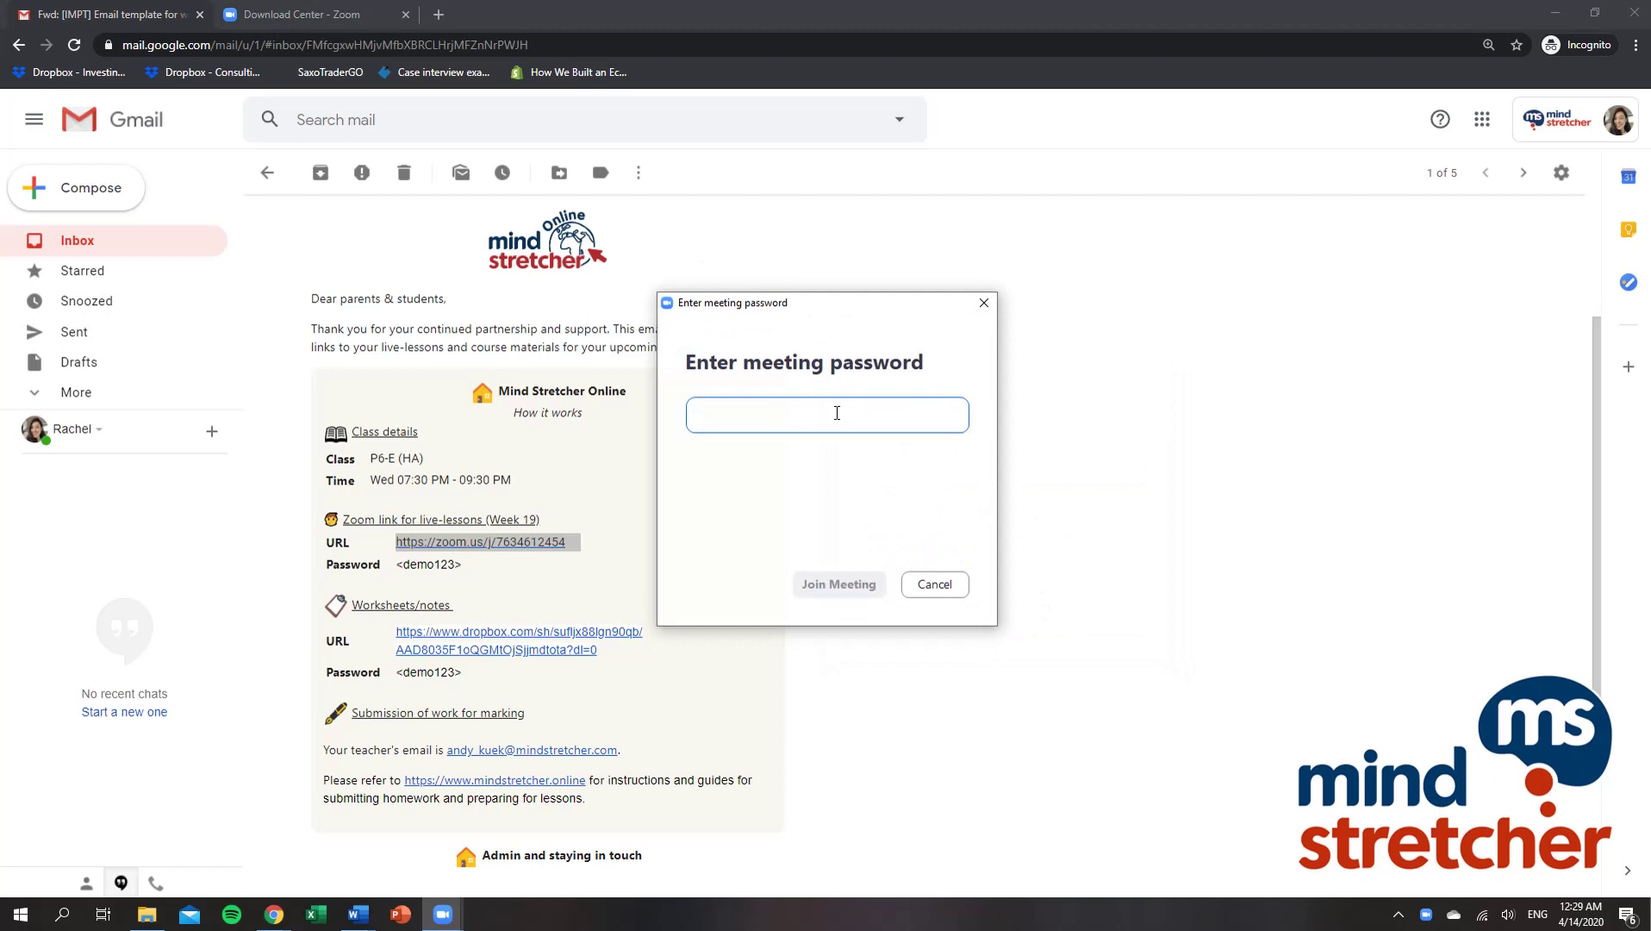
Step: Enter the class password from the email and continue past the video preview into the waiting room
type("demo123")
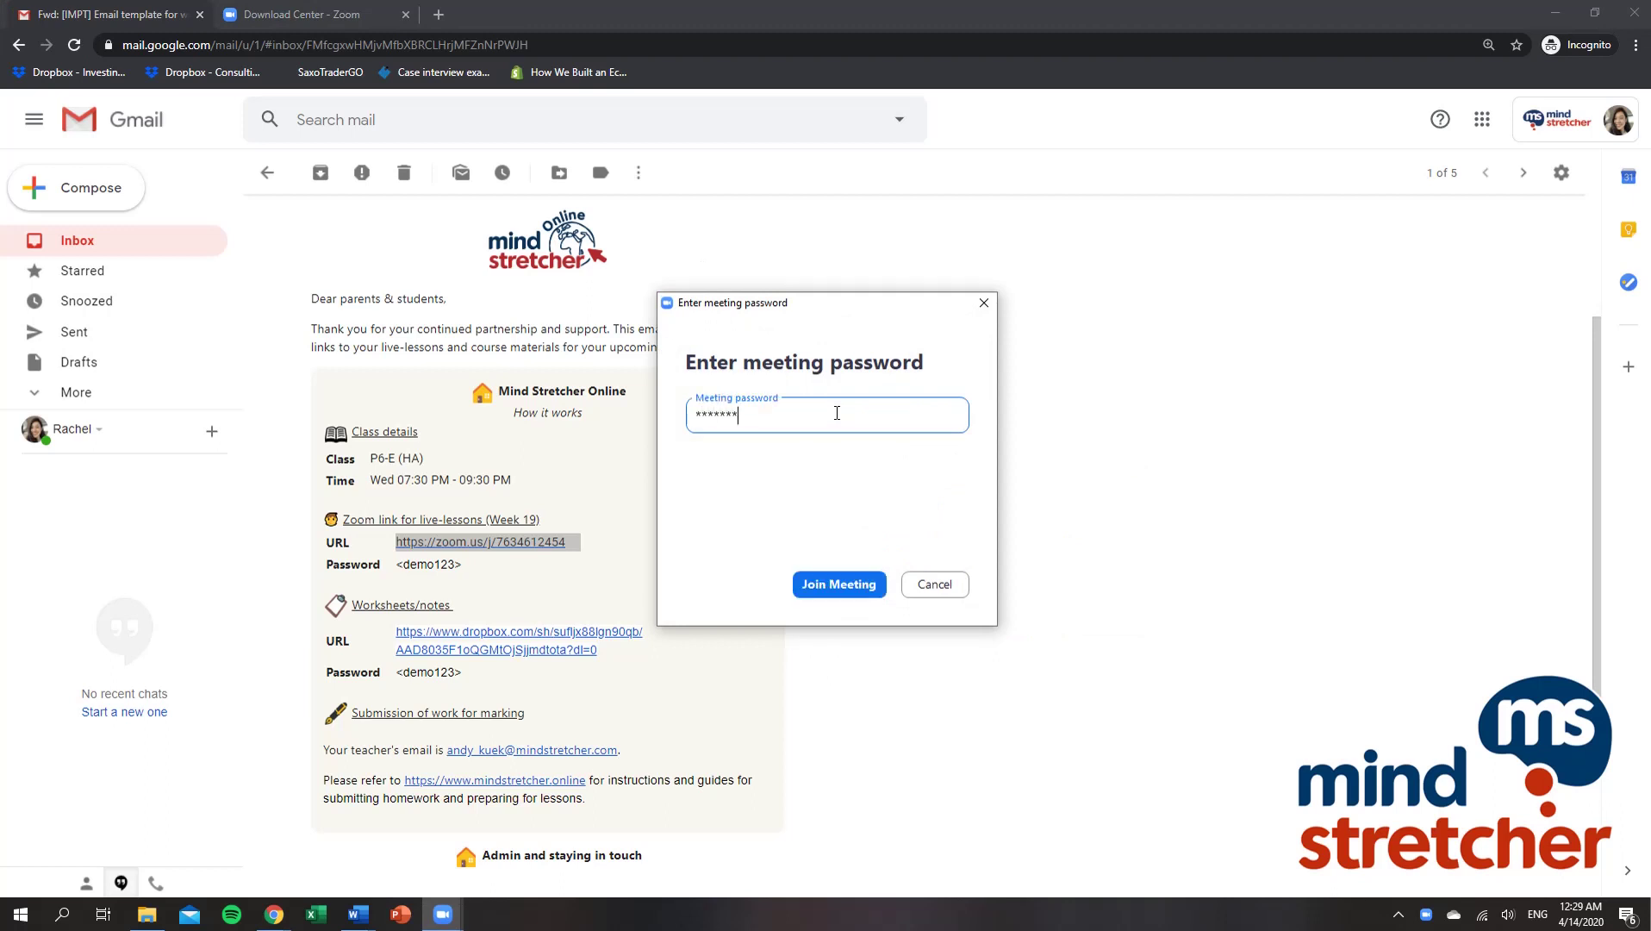
double_click(428, 565)
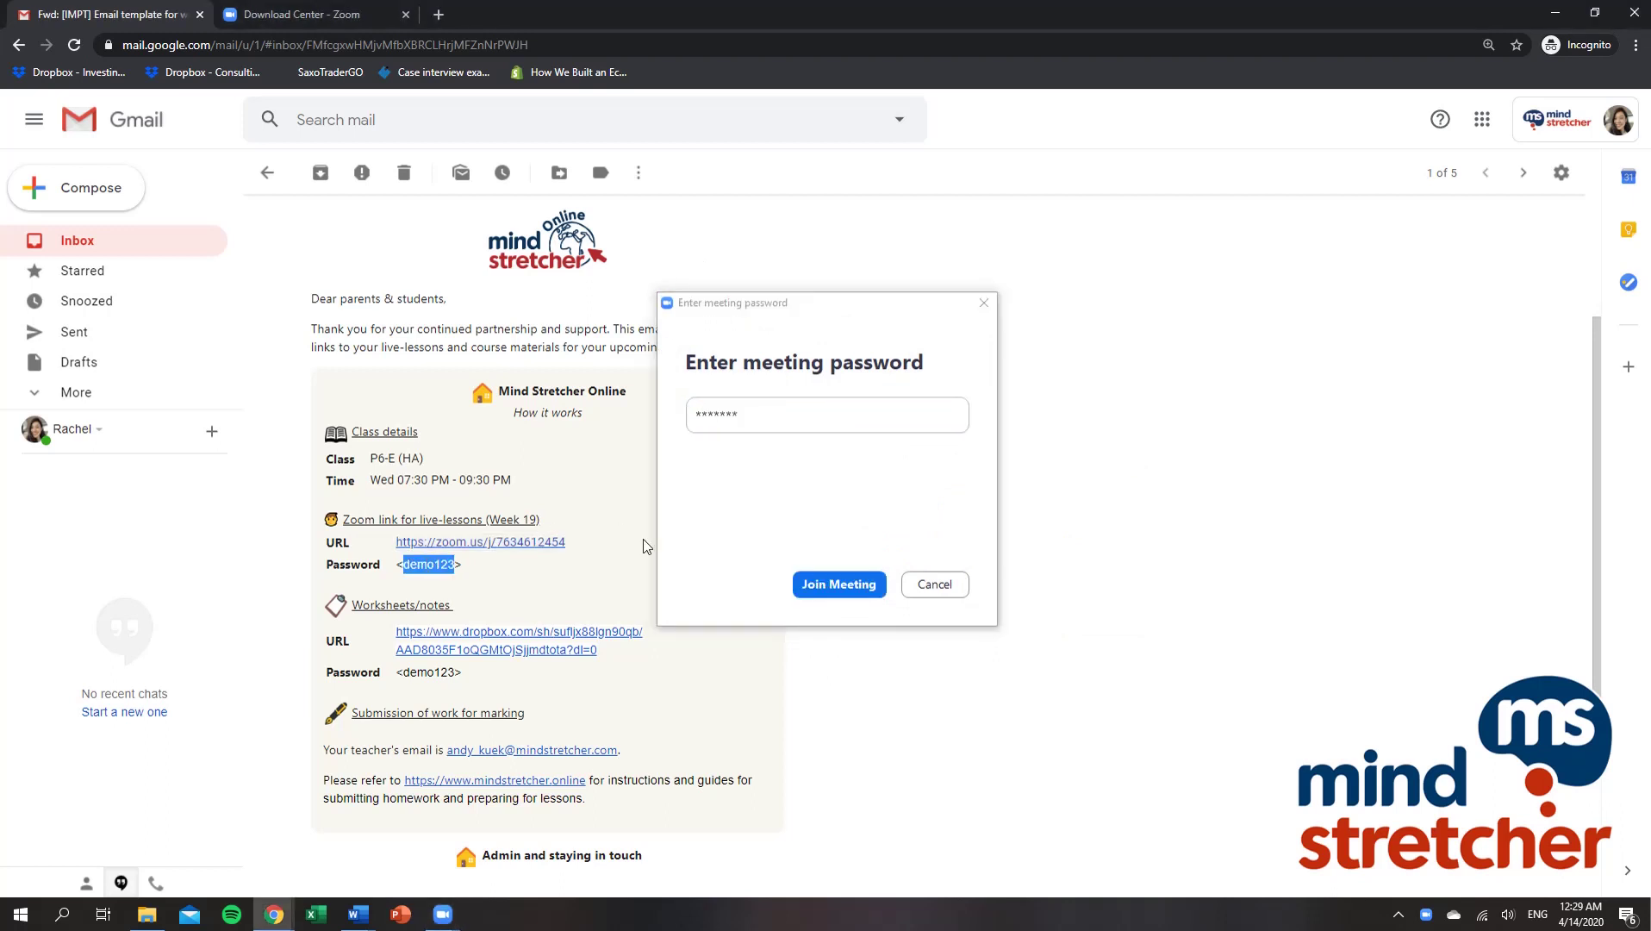
left_click(815, 421)
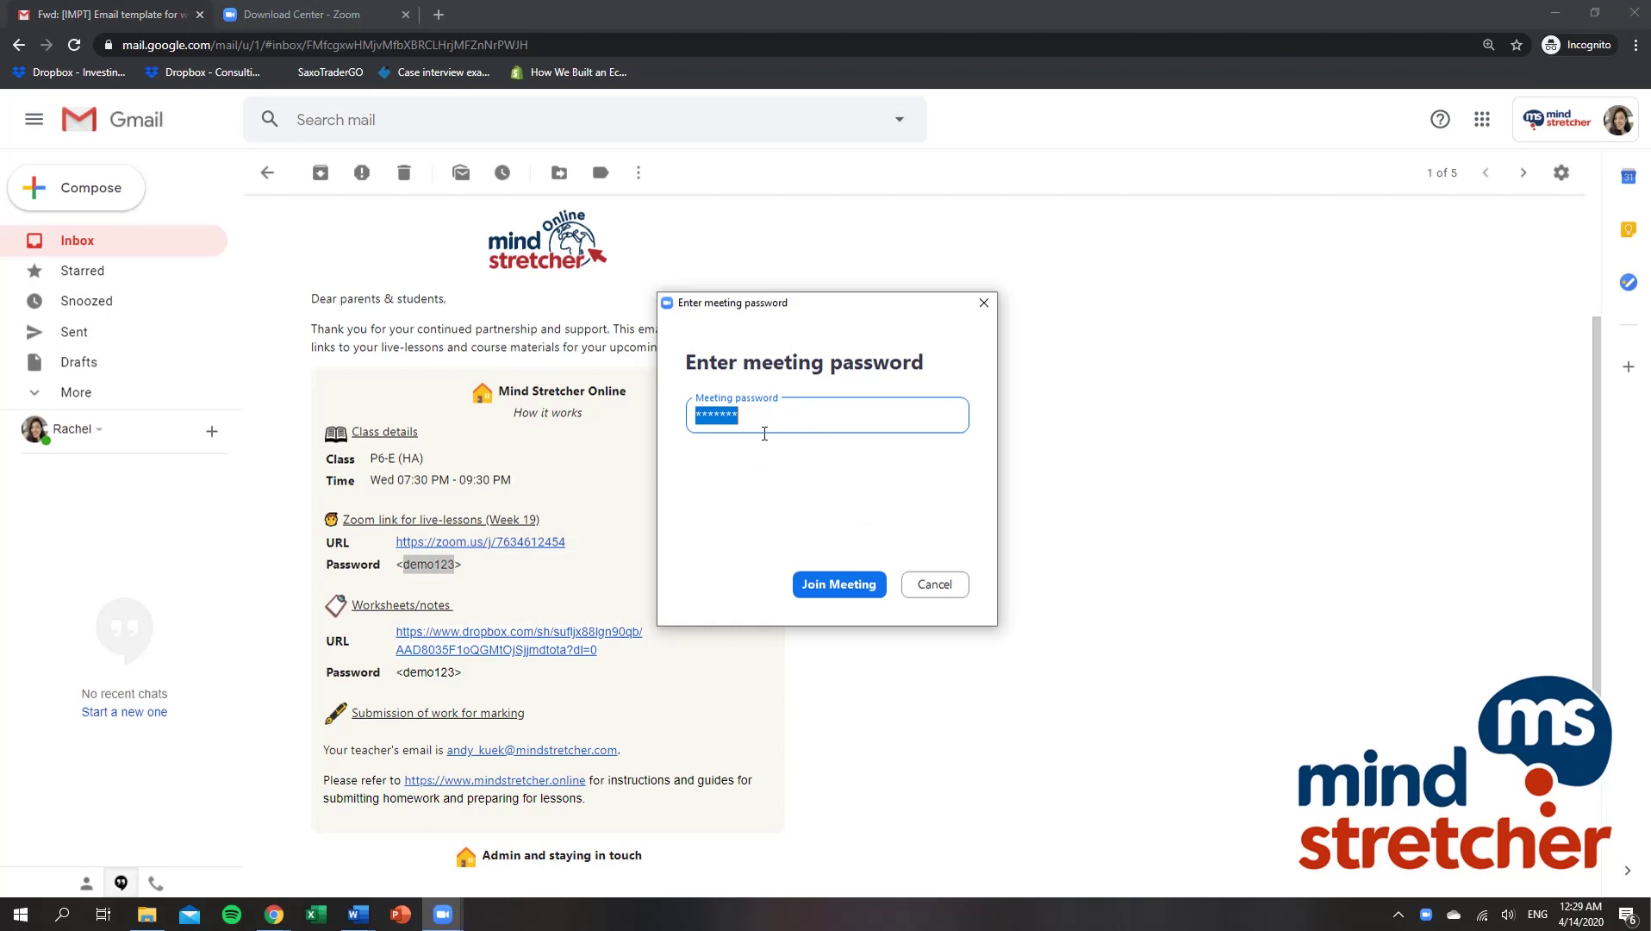
key("ctrl+v")
left_click(833, 595)
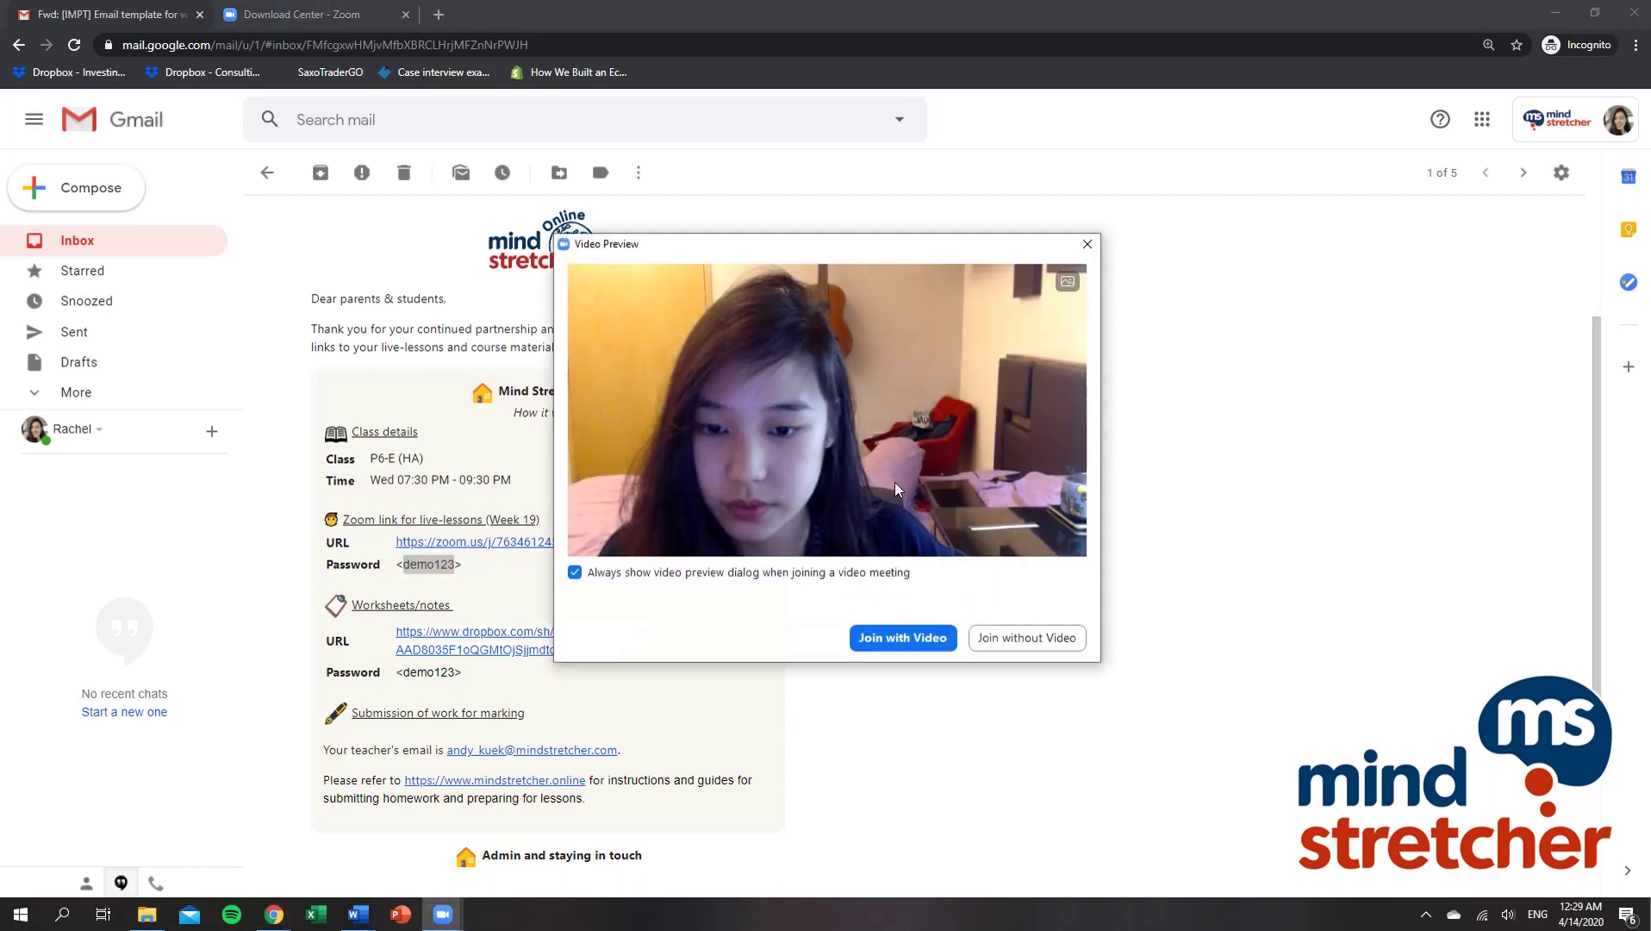
left_click(902, 638)
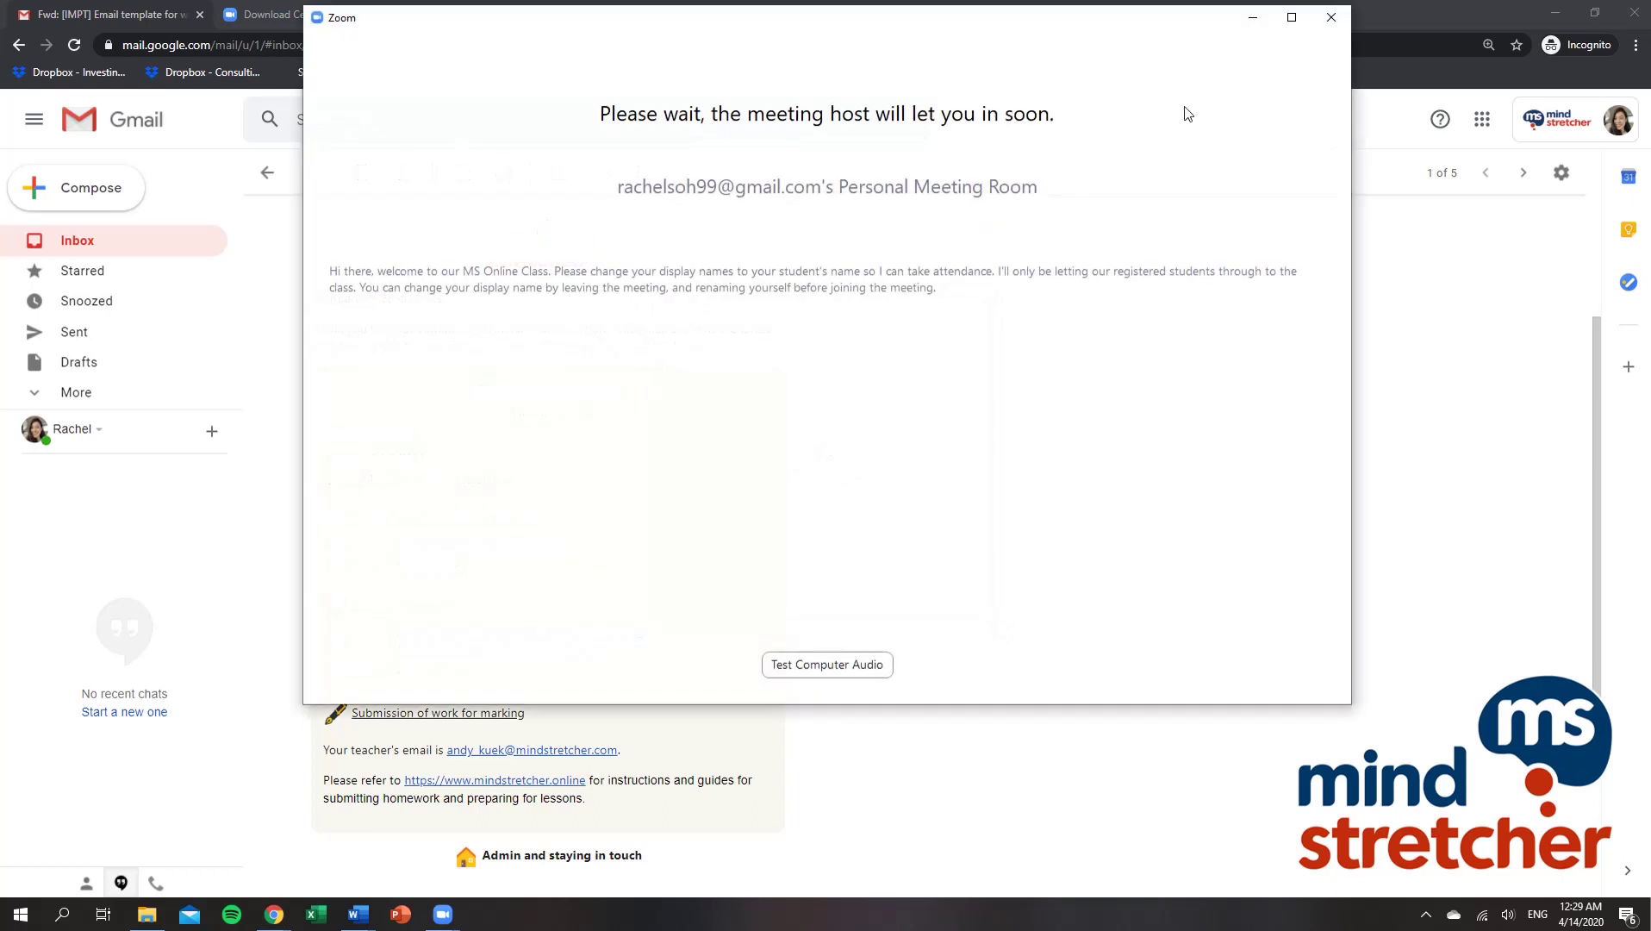
left_click_drag(1178, 29, 1190, 115)
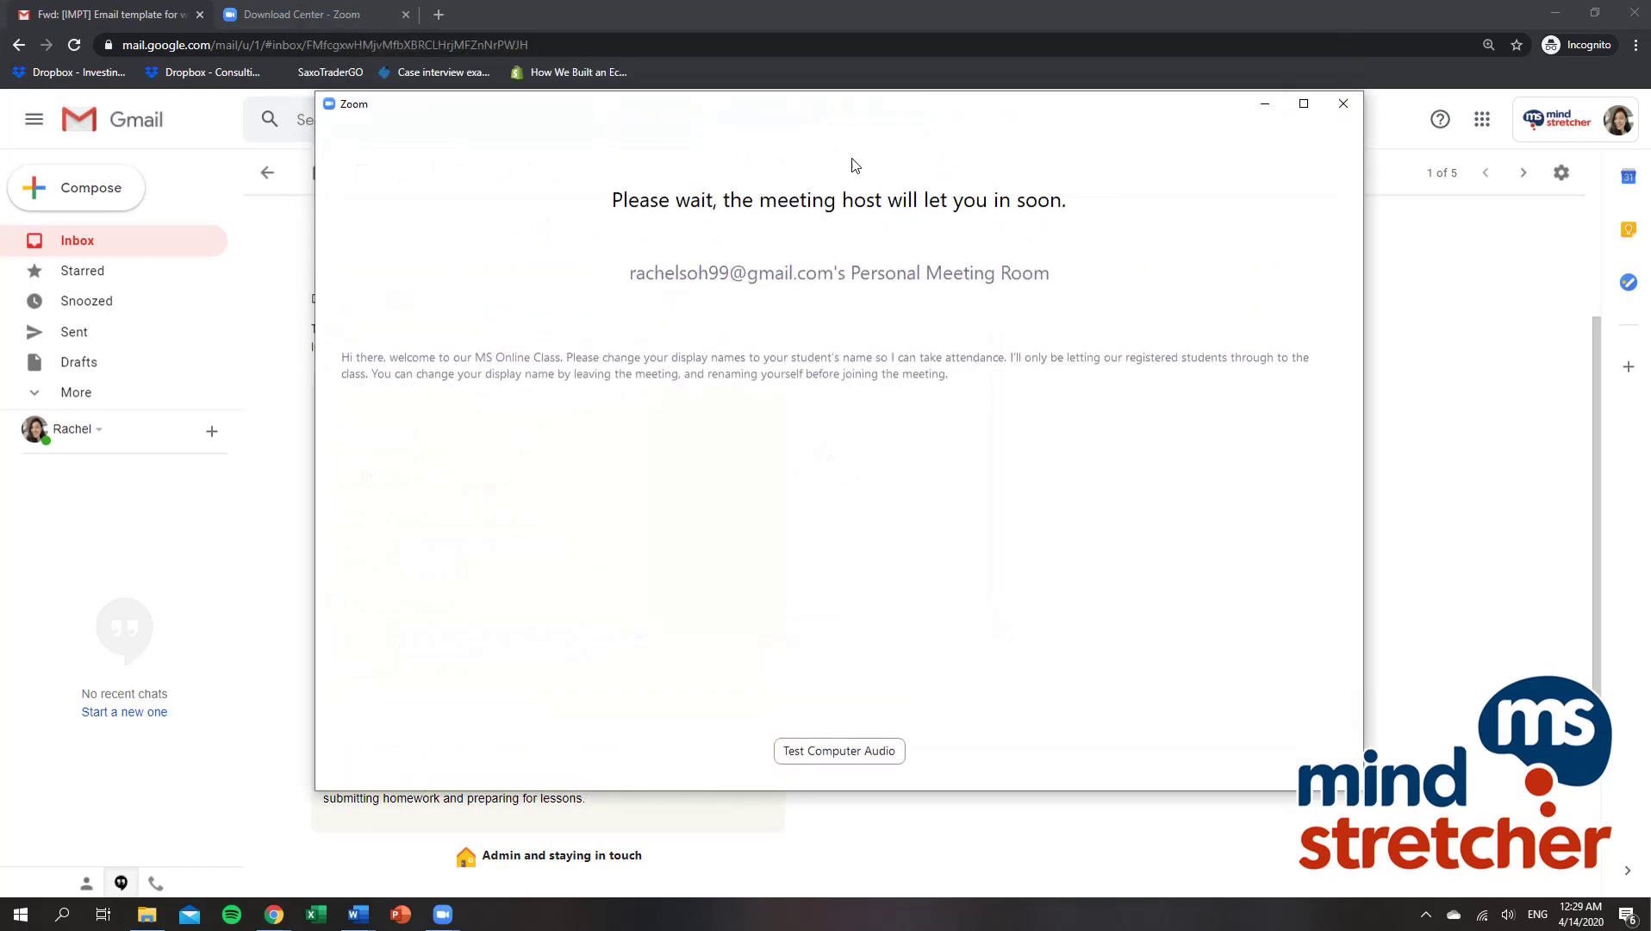